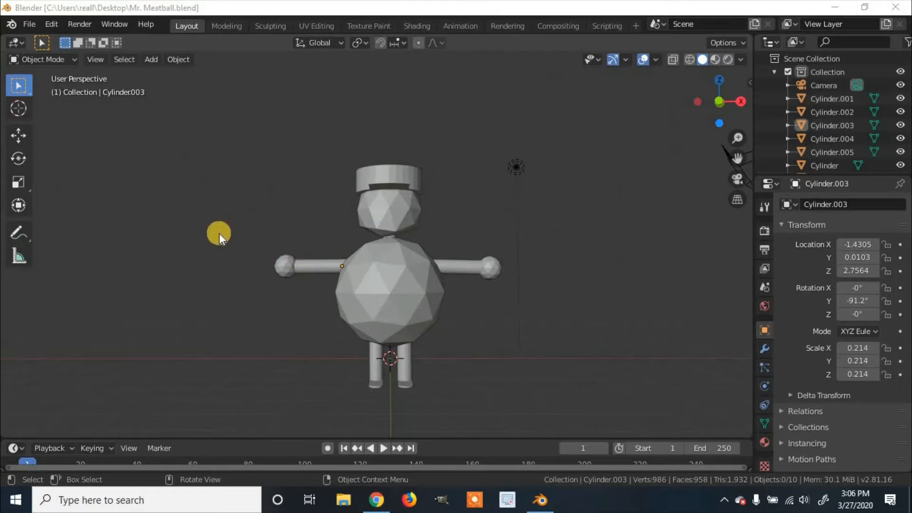
Check that the character's arm, head and hat are separate objects by selecting each one in Object Mode.
click(60, 61)
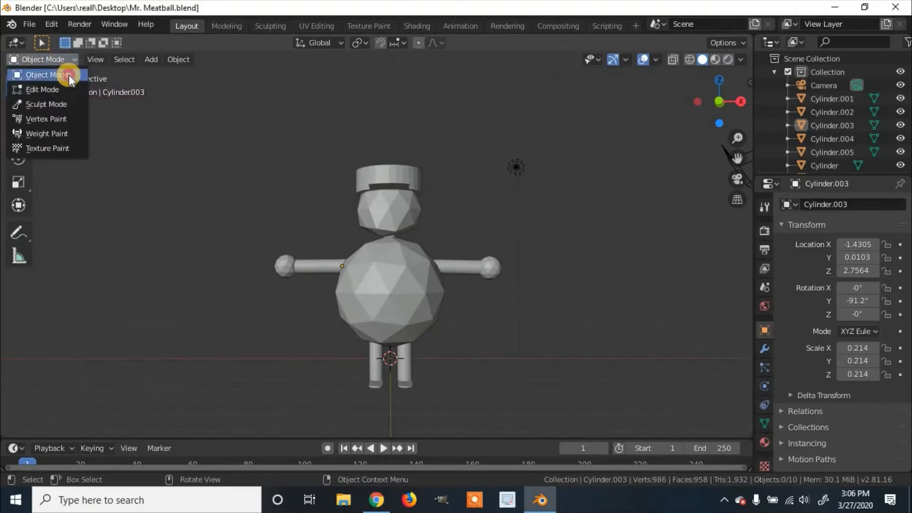
click(69, 75)
click(314, 269)
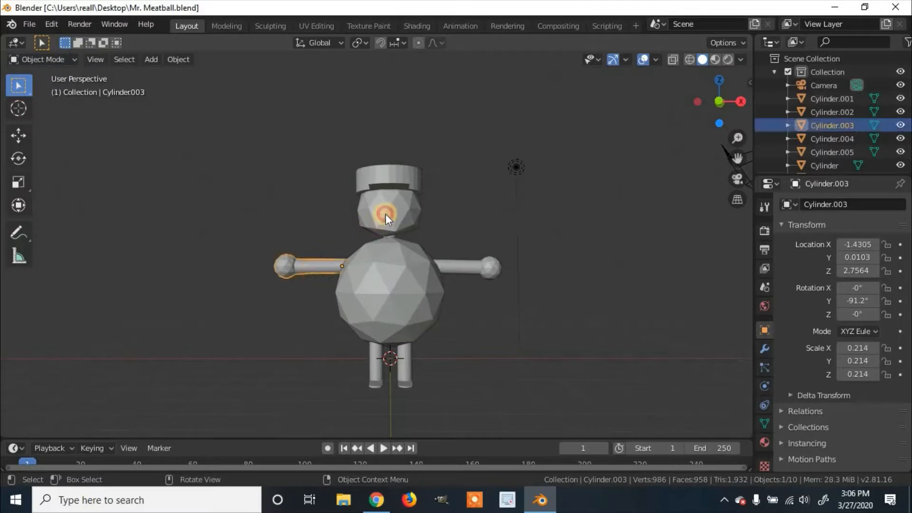
click(384, 212)
click(408, 183)
Select the character's arms, hat, head, body, legs and small neck cylinder together and join them into one object.
click(470, 269)
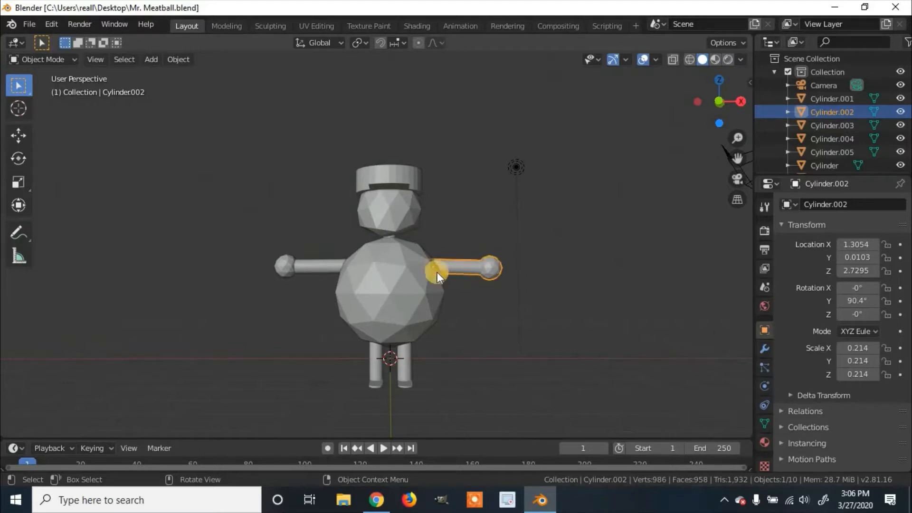
key(shift)
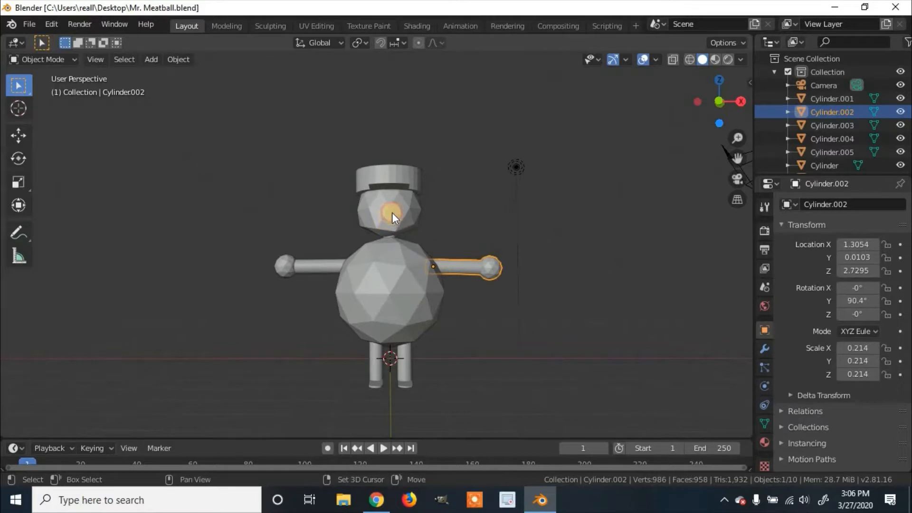
shift+click(407, 175)
shift+click(378, 194)
shift+click(321, 268)
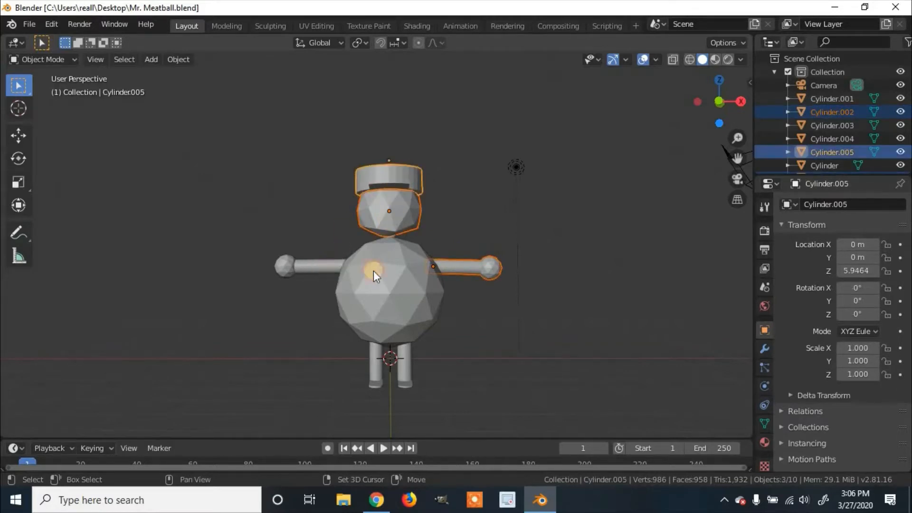
shift+click(398, 323)
shift+click(376, 361)
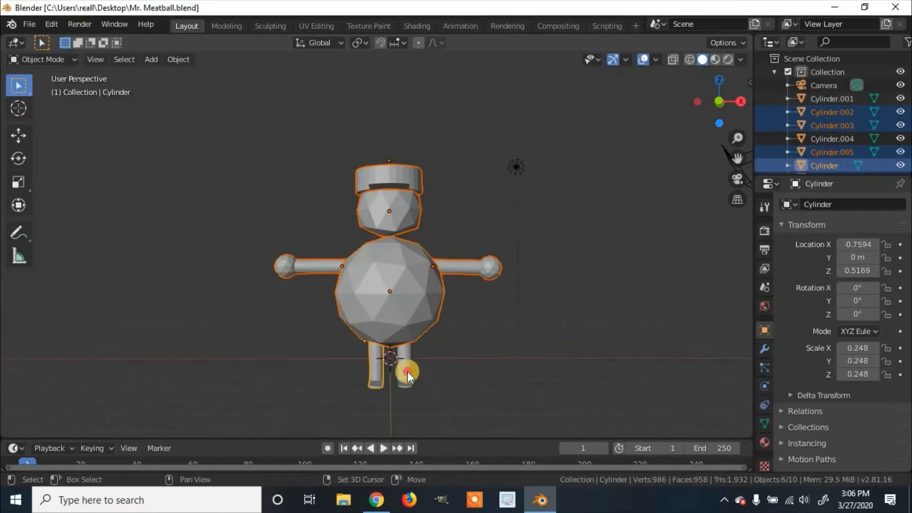
shift+click(409, 371)
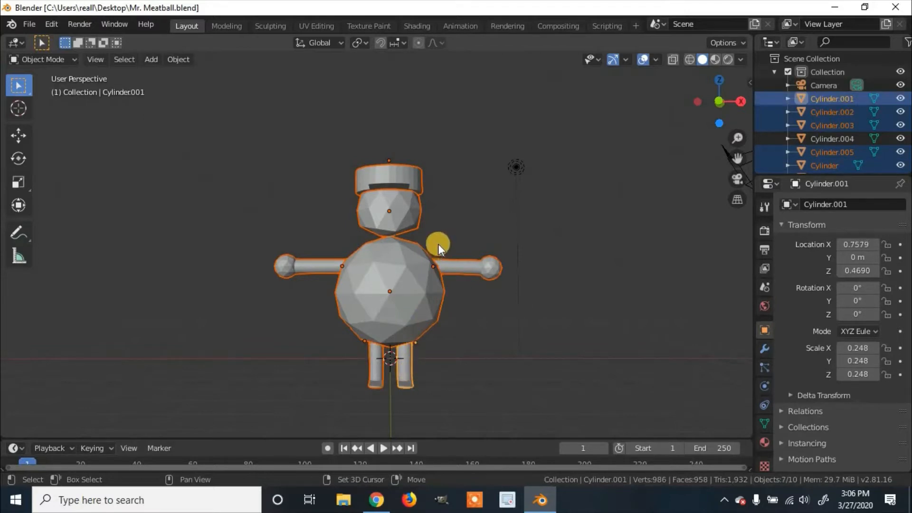
middle_drag(441, 238, 406, 228)
scroll(409, 228, up, 6)
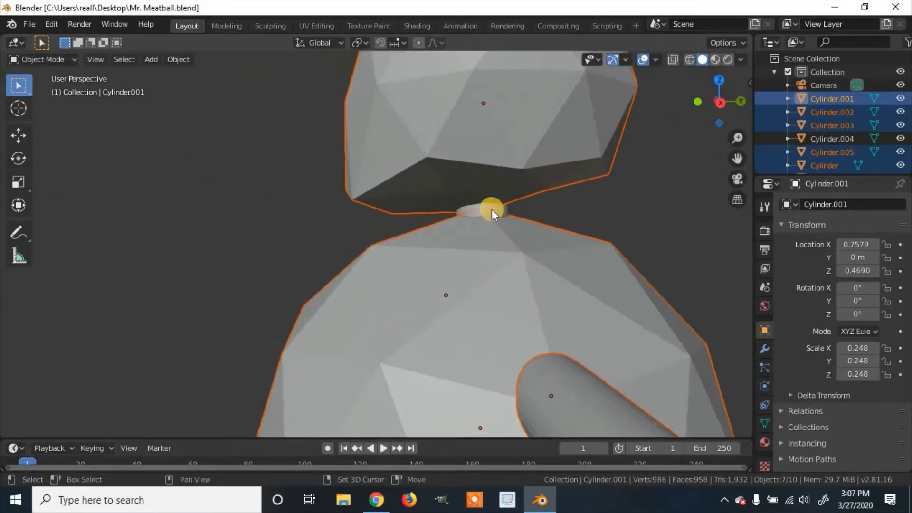
shift+click(487, 209)
middle_drag(487, 209, 509, 220)
scroll(514, 226, down, 2)
scroll(514, 226, down, 5)
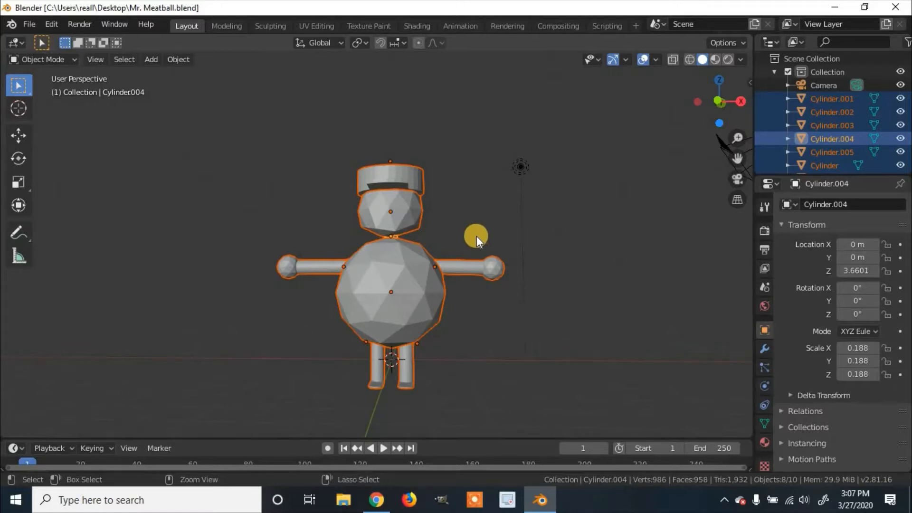
key(ctrl+j)
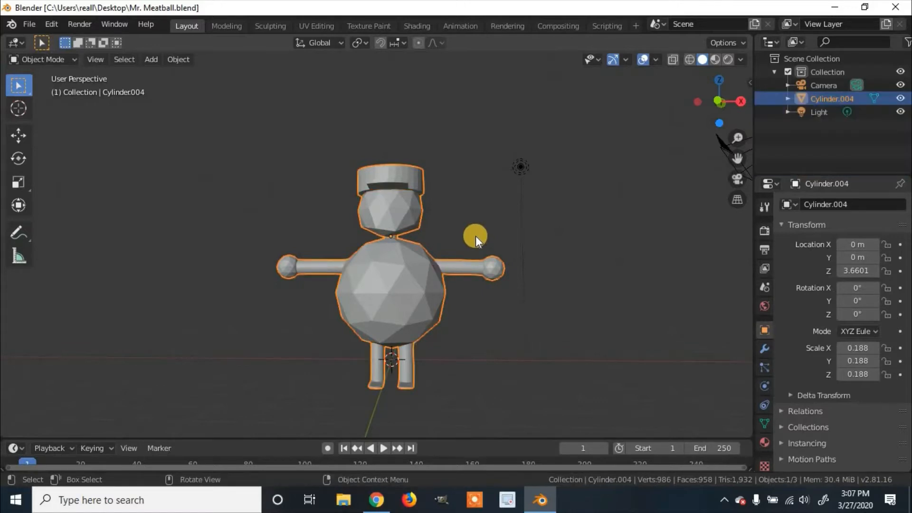
Deselect and reselect the character to check that all its parts now select as a single object.
middle_drag(475, 235, 421, 274)
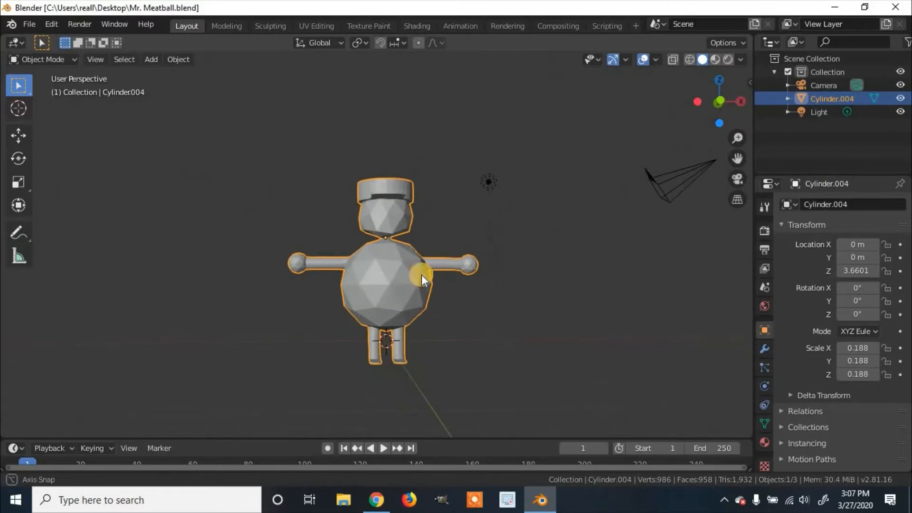
click(486, 312)
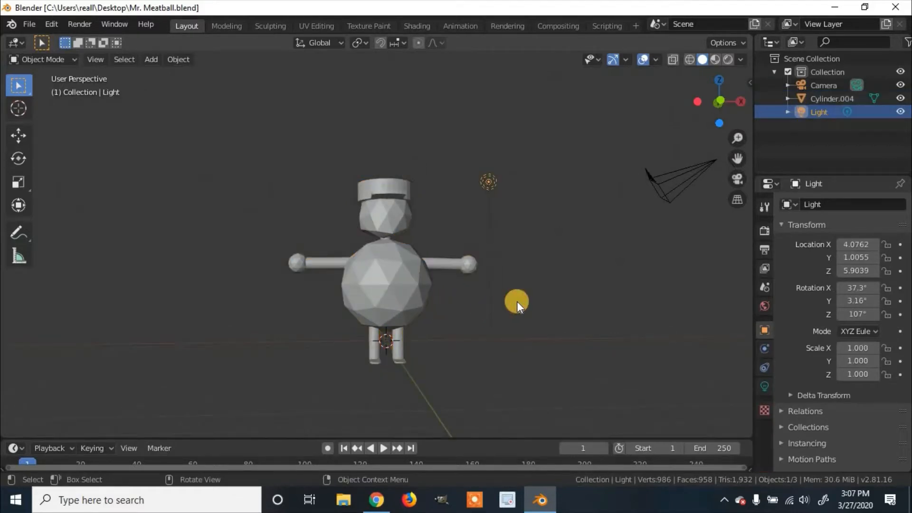
click(395, 275)
middle_drag(531, 295, 416, 268)
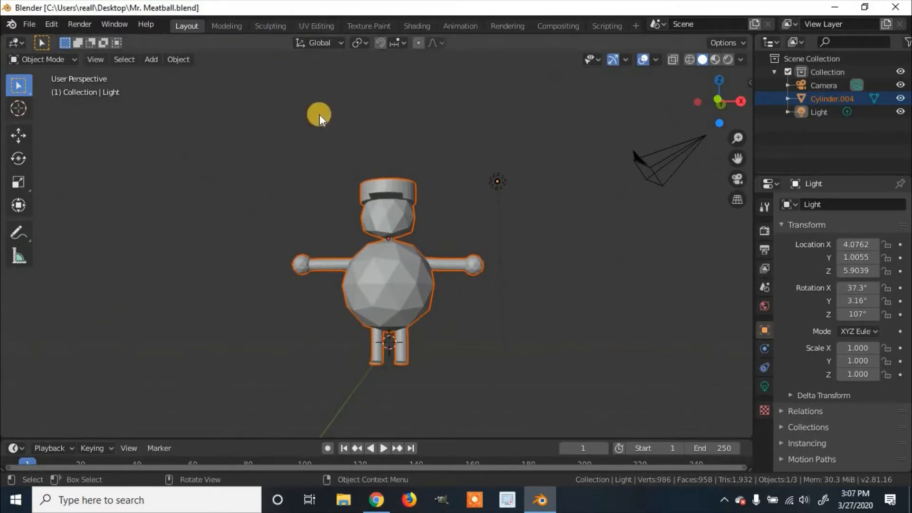
Switch to the Texture Paint workspace and put the joined character into Edit Mode.
click(355, 22)
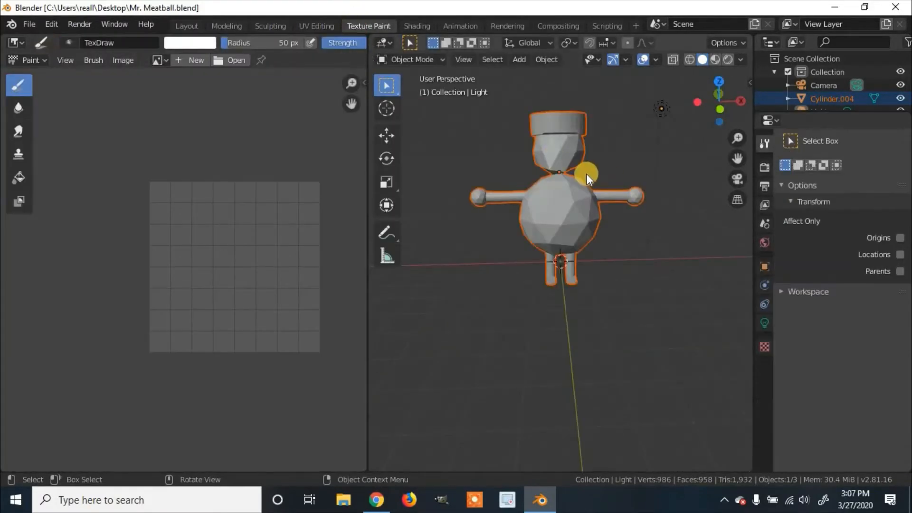
middle_drag(586, 174, 592, 165)
click(498, 219)
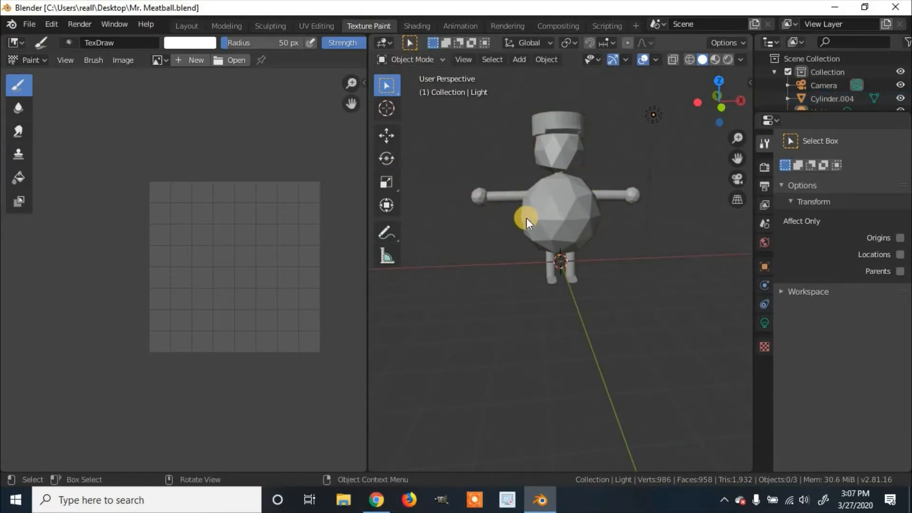
click(546, 211)
click(425, 59)
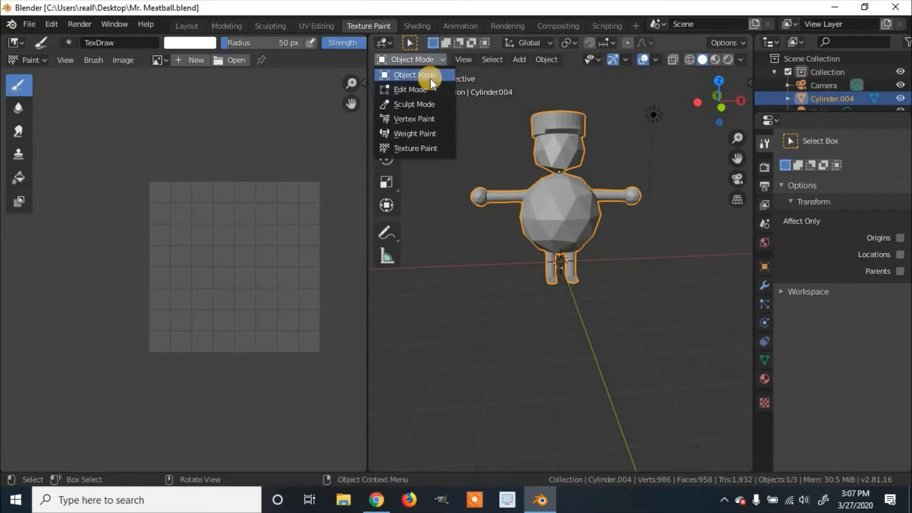
click(399, 87)
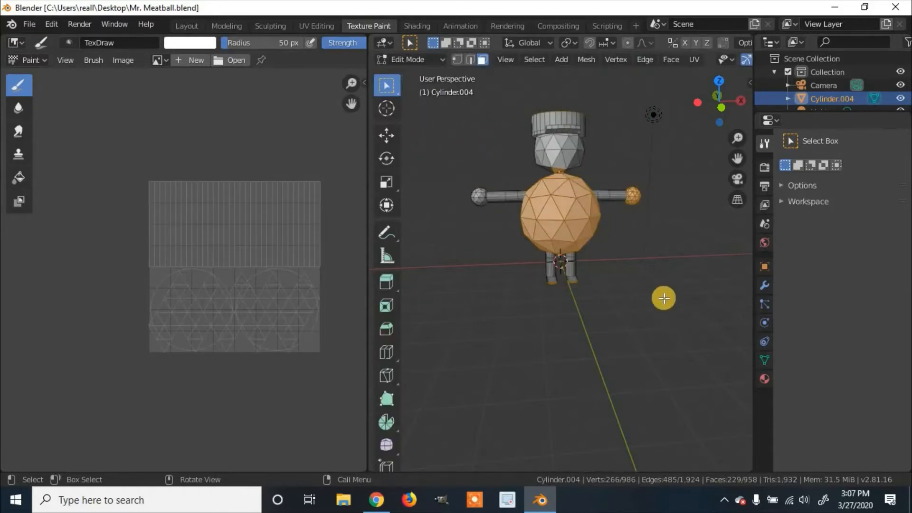
Try to box-select all the character's faces with X-ray off, and inspect the selection from other sides.
key(b)
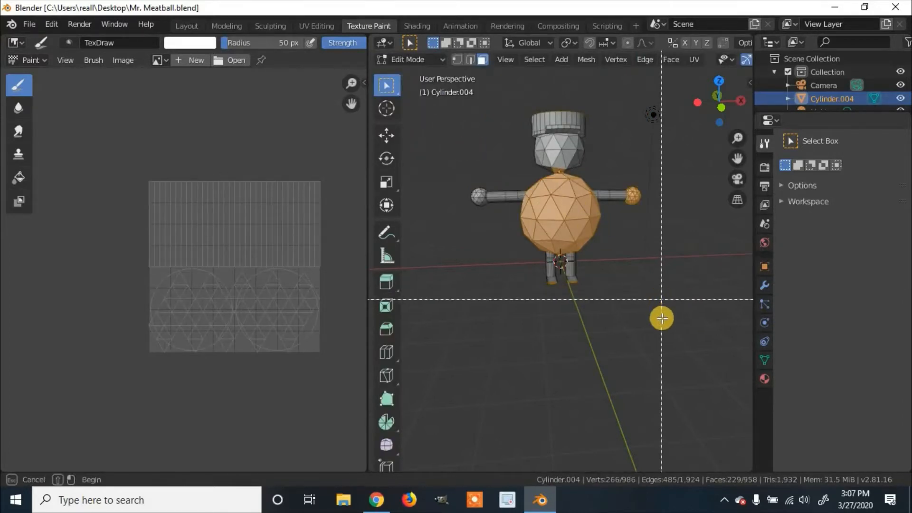
drag(662, 318, 442, 97)
middle_drag(539, 167, 523, 181)
mouse_move(513, 91)
middle_down()
mouse_move(484, 87)
mouse_move(703, 81)
middle_up()
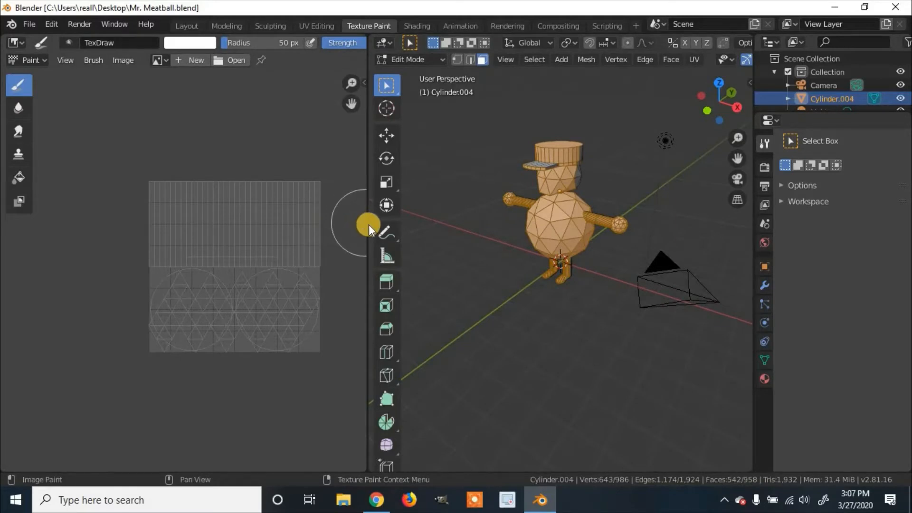
Widen the 3D viewport, enable X-ray, and box-select every face of the character.
drag(368, 225, 260, 220)
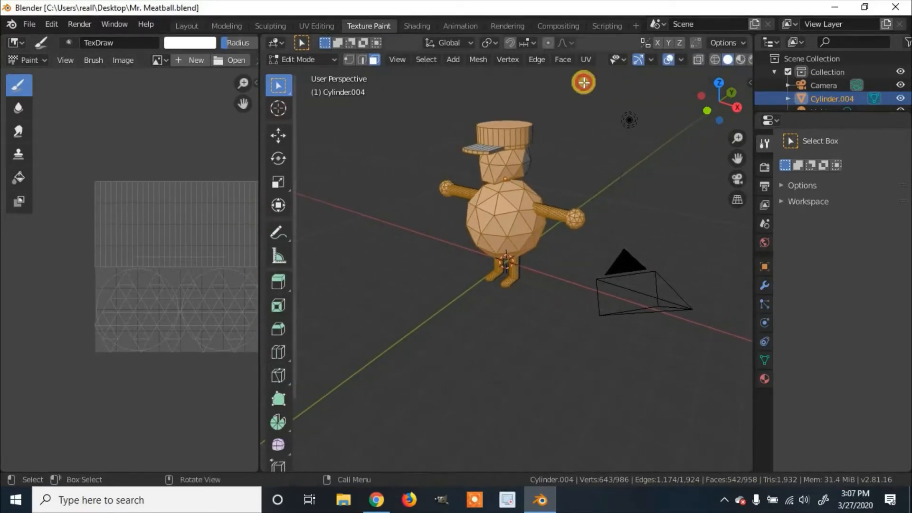
click(697, 58)
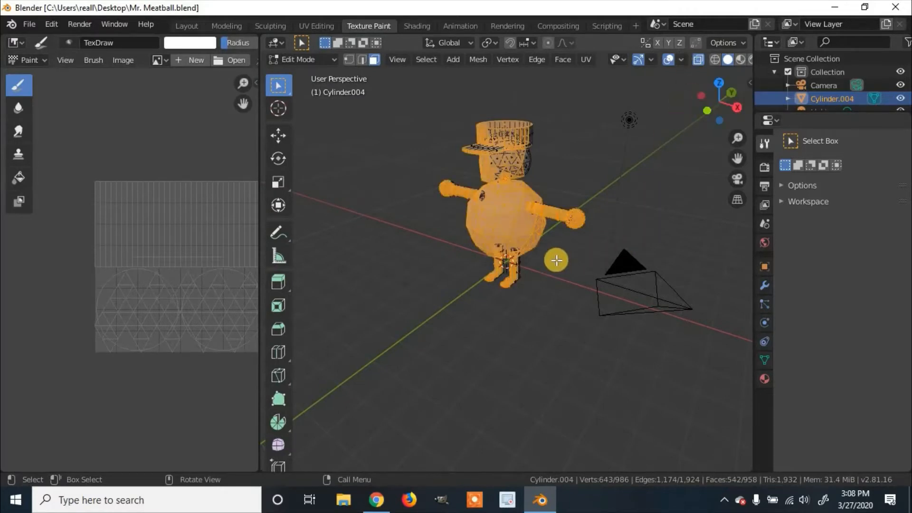
drag(589, 299, 363, 95)
middle_drag(491, 188, 545, 171)
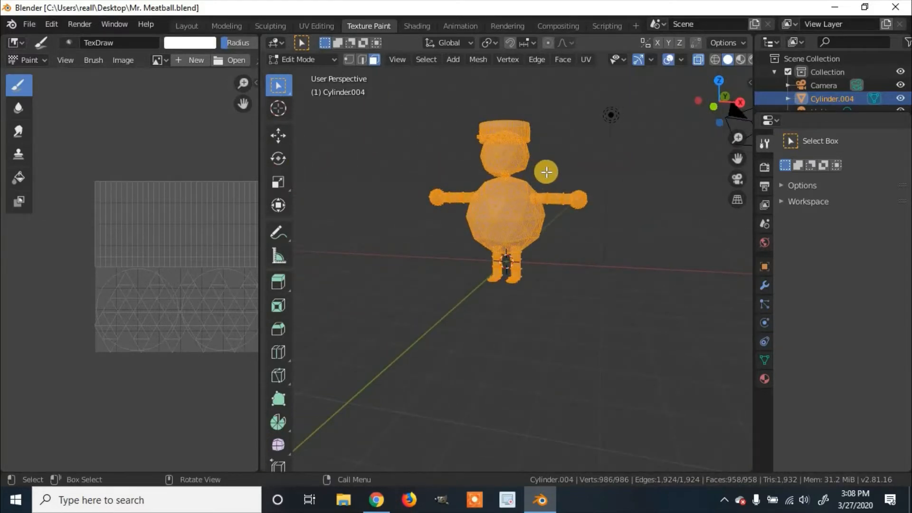
Unwrap all faces with Smart UV Project at angle limit 66 and island margin 0, and fit the UV layout in a wider image editor.
key(u)
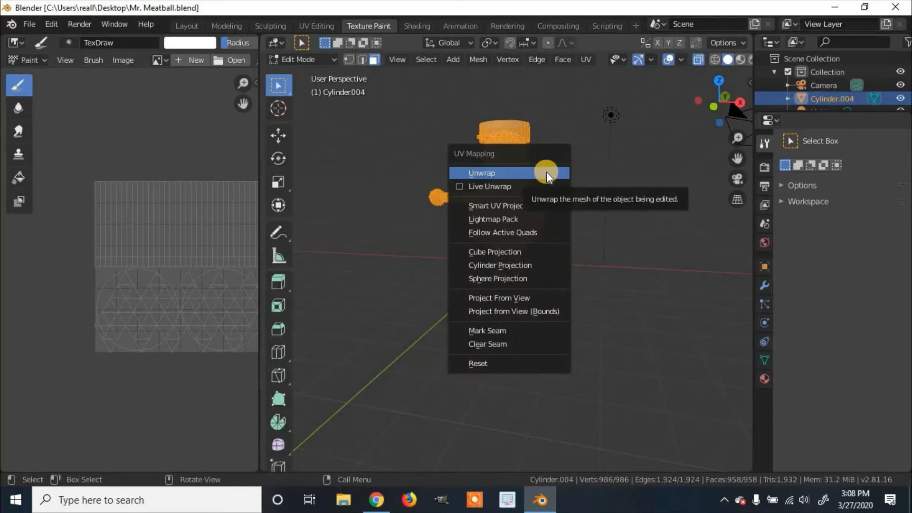
click(529, 207)
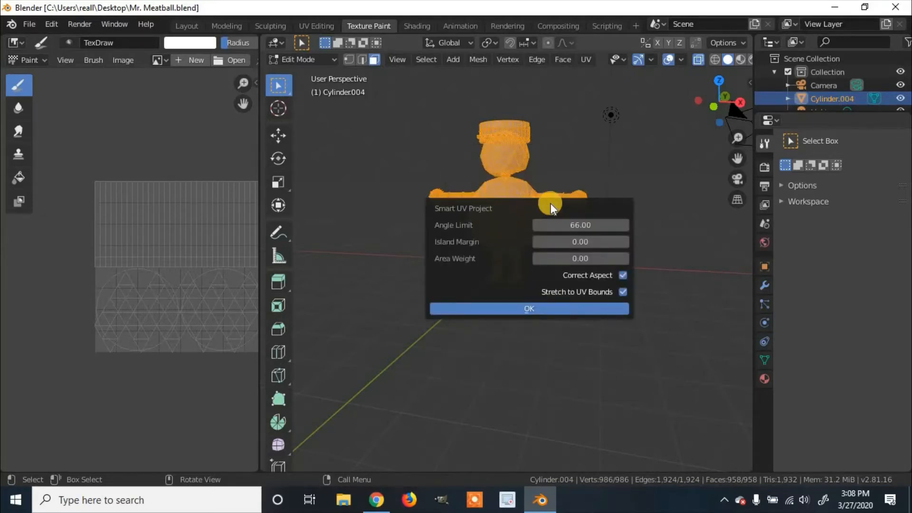
click(503, 306)
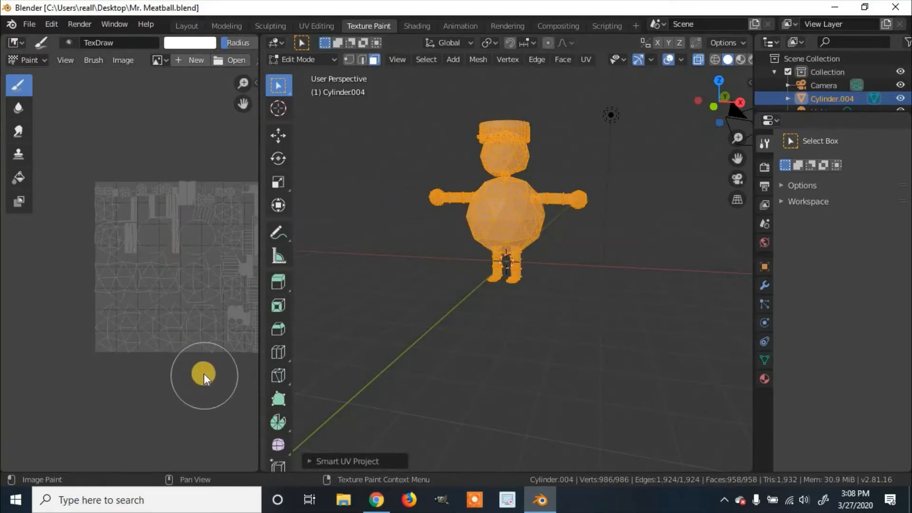
middle_drag(204, 374, 173, 329)
scroll(173, 329, up, 4)
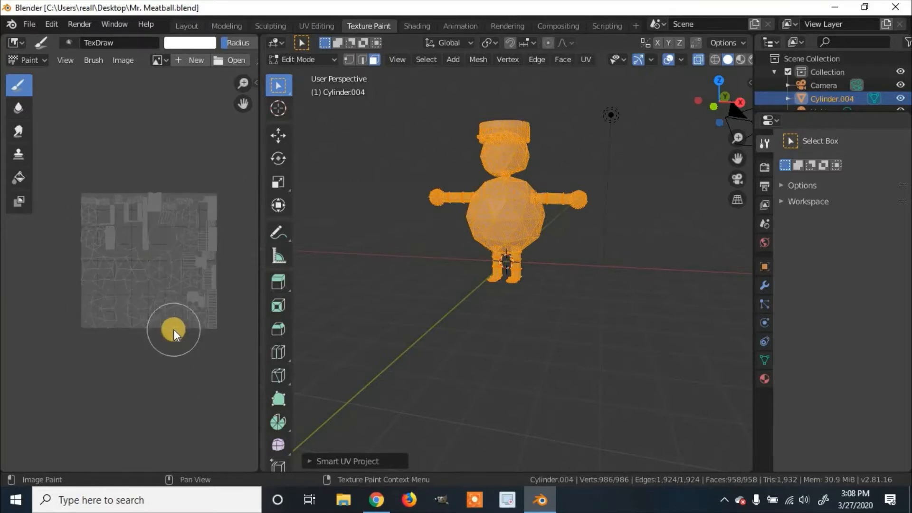
scroll(173, 329, down, 3)
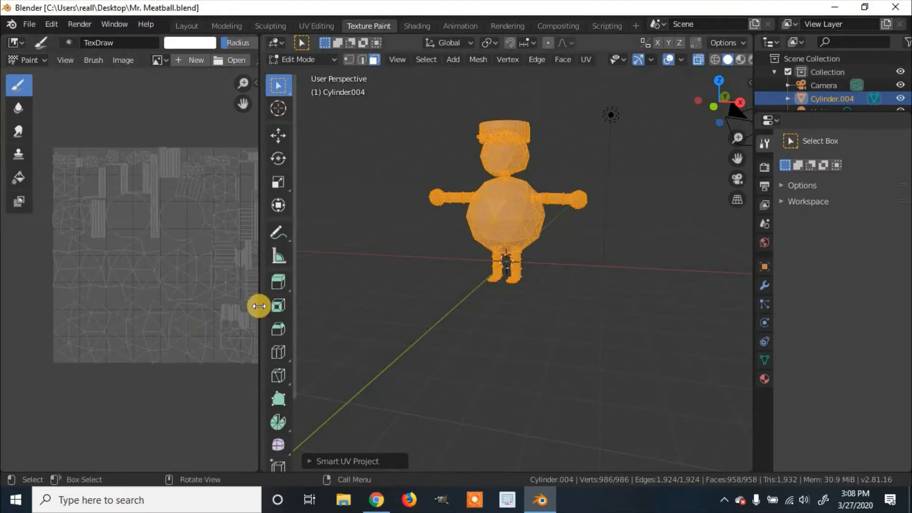
drag(261, 304, 303, 295)
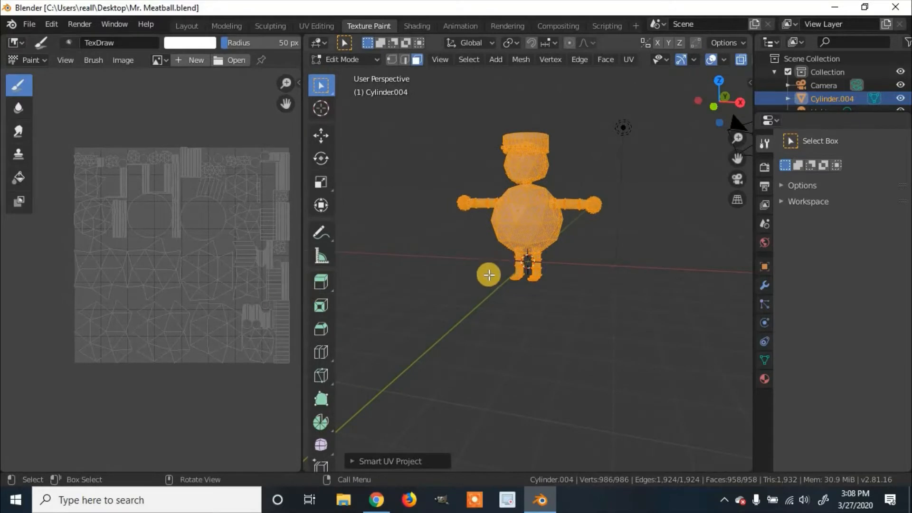
Return the character to Object Mode, deselect it, and turn X-ray off.
click(435, 228)
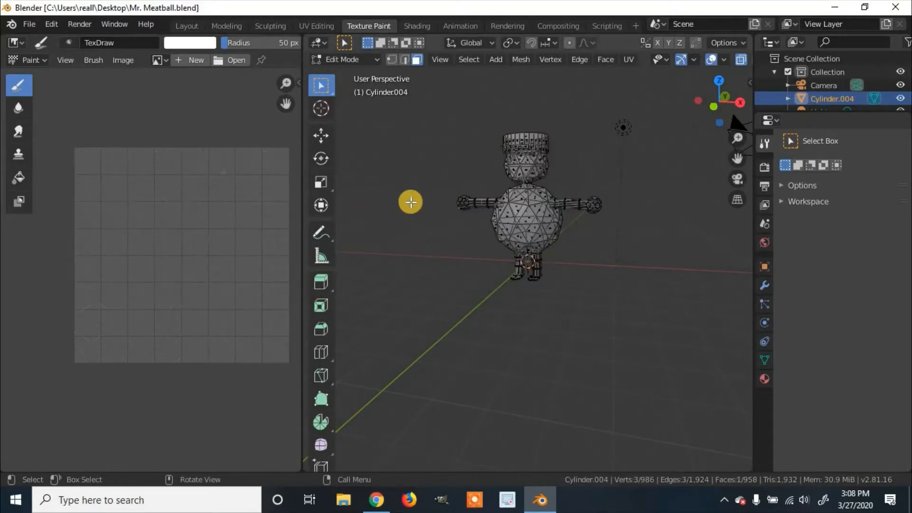
click(364, 61)
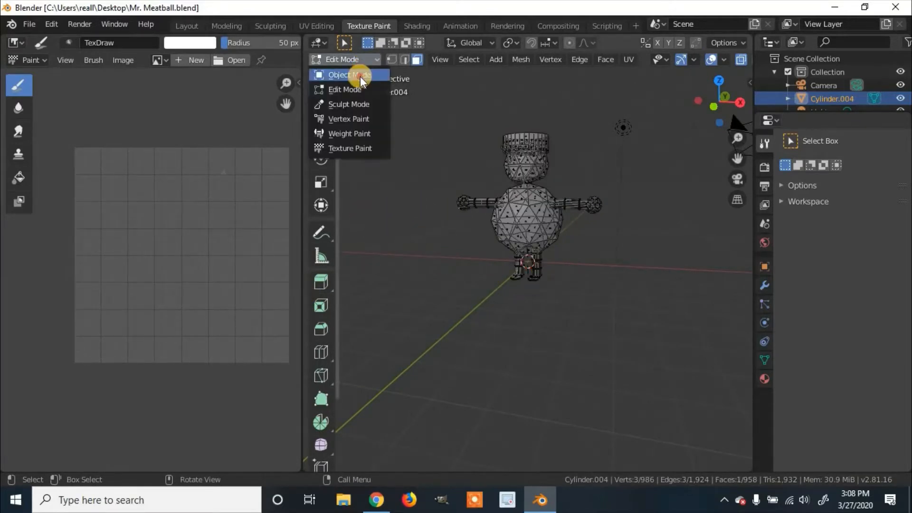
click(364, 89)
middle_drag(462, 171, 463, 244)
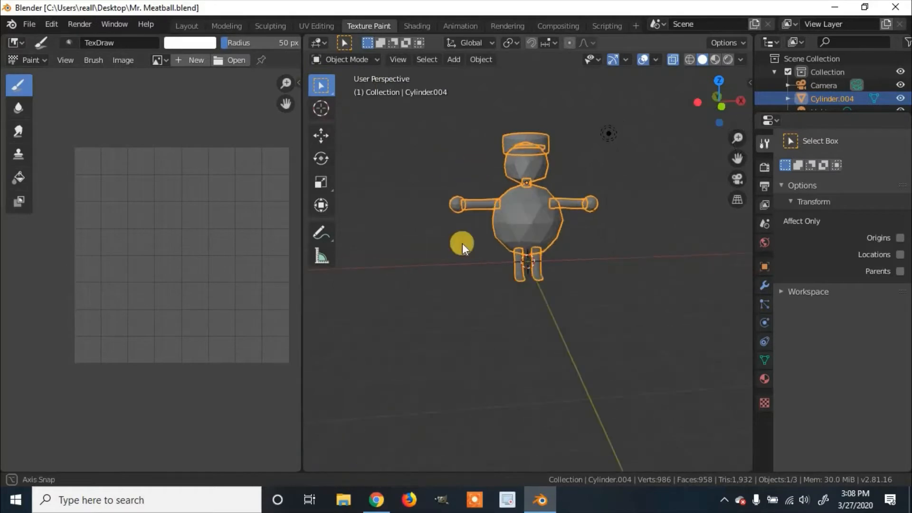
click(480, 264)
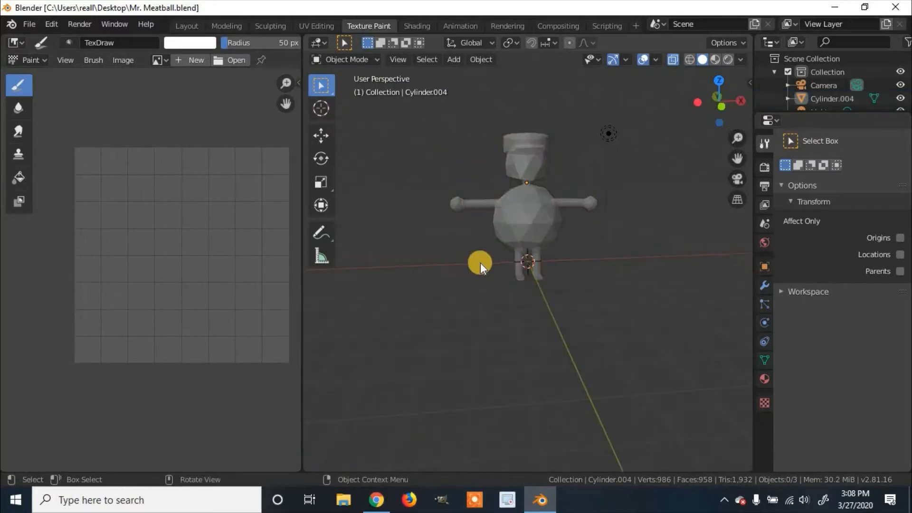
click(674, 58)
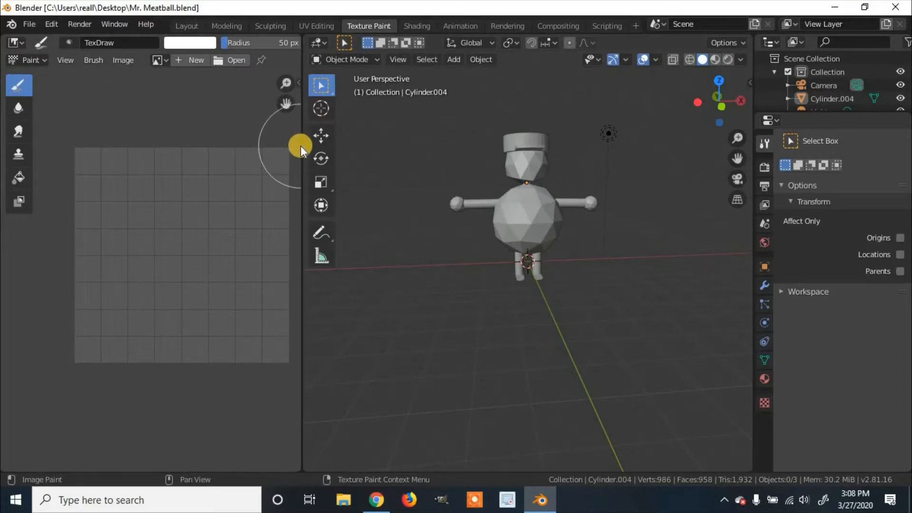
Widen the image editor, create a blank 1024 x 1024 px image named Texture, and fit it in the editor.
drag(301, 146, 410, 166)
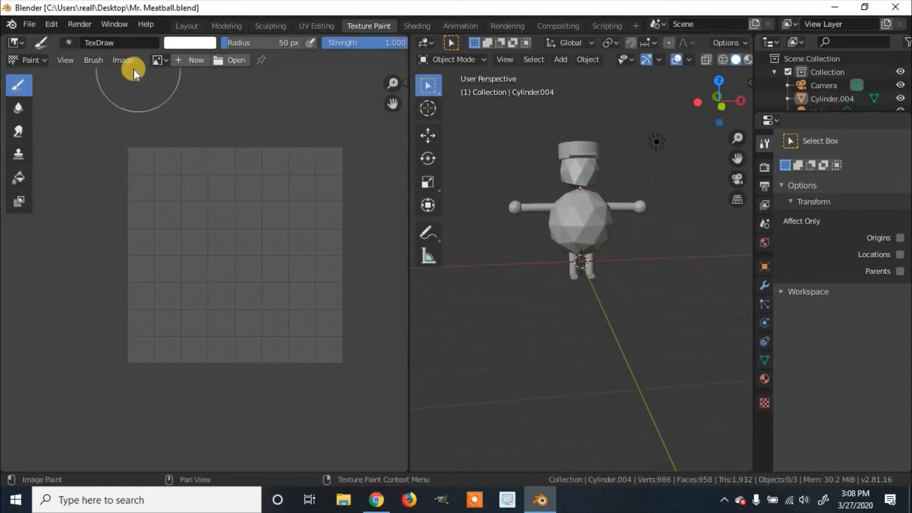
click(190, 60)
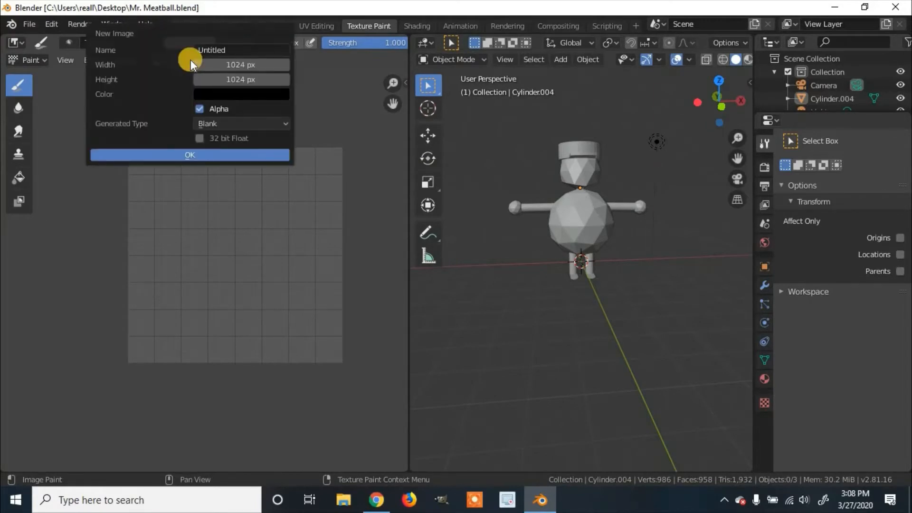
click(215, 52)
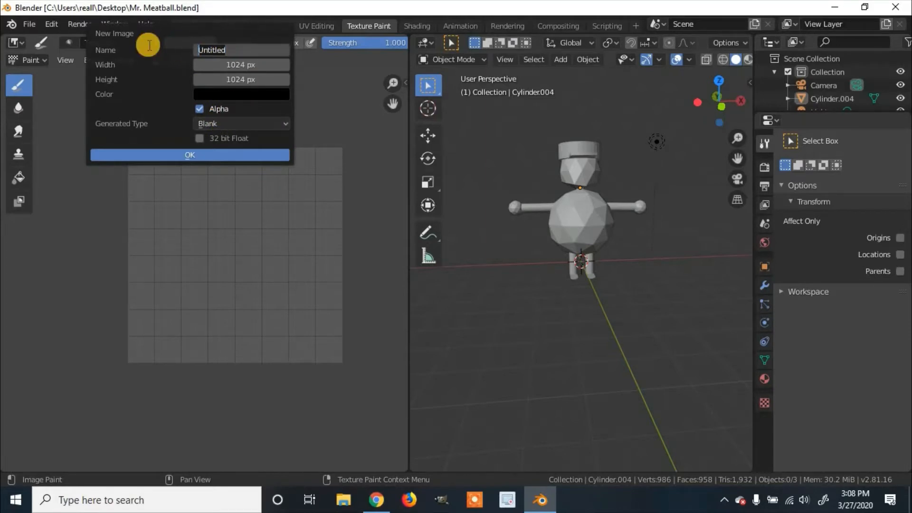
text(Texture)
click(229, 157)
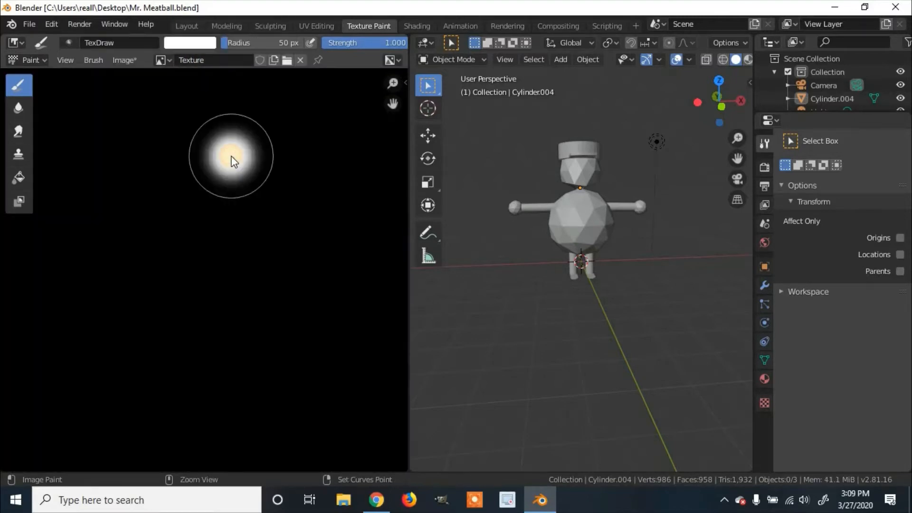
scroll(231, 156, down, 4)
scroll(247, 190, up, 1)
middle_drag(253, 197, 254, 174)
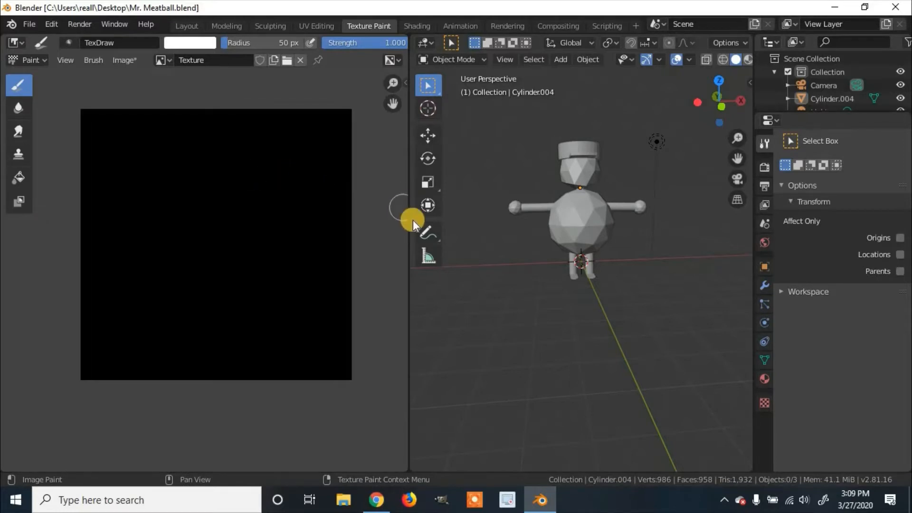
Widen the 3D viewport, select the character, and switch it to Texture Paint mode.
drag(410, 218, 293, 226)
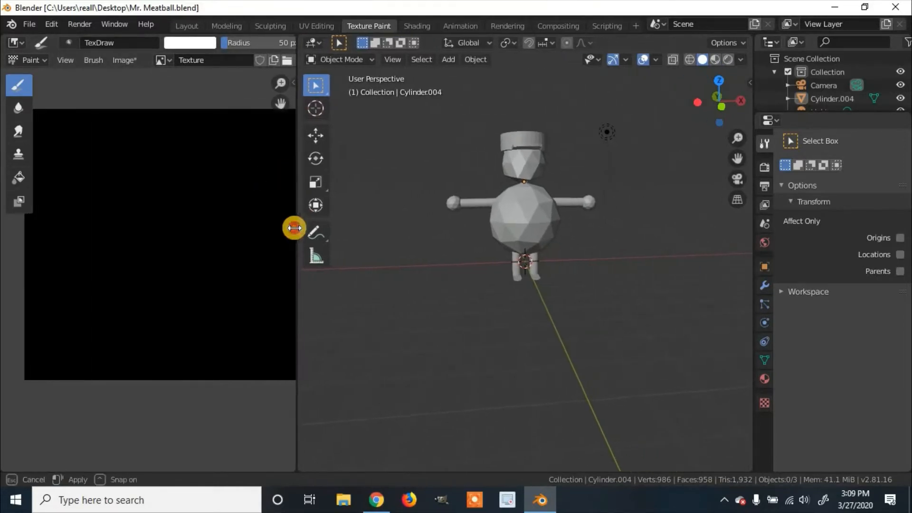
click(583, 214)
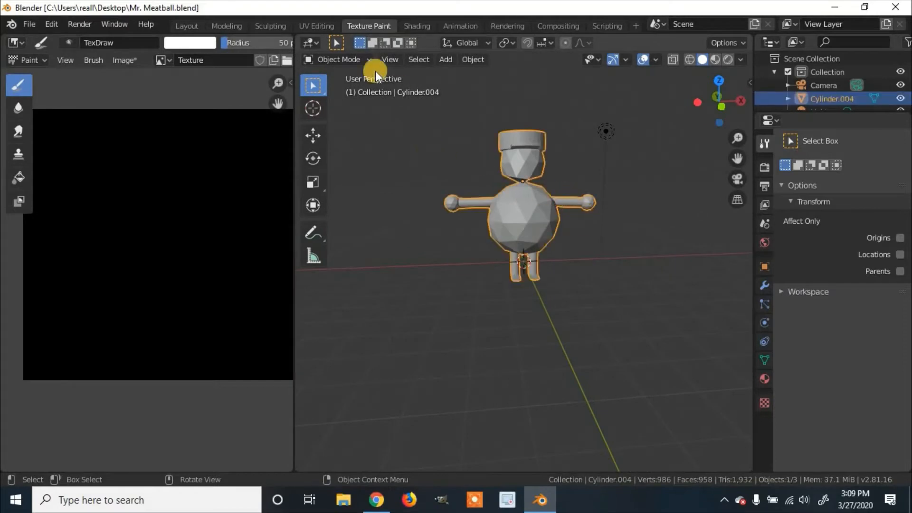
middle_drag(532, 195, 523, 194)
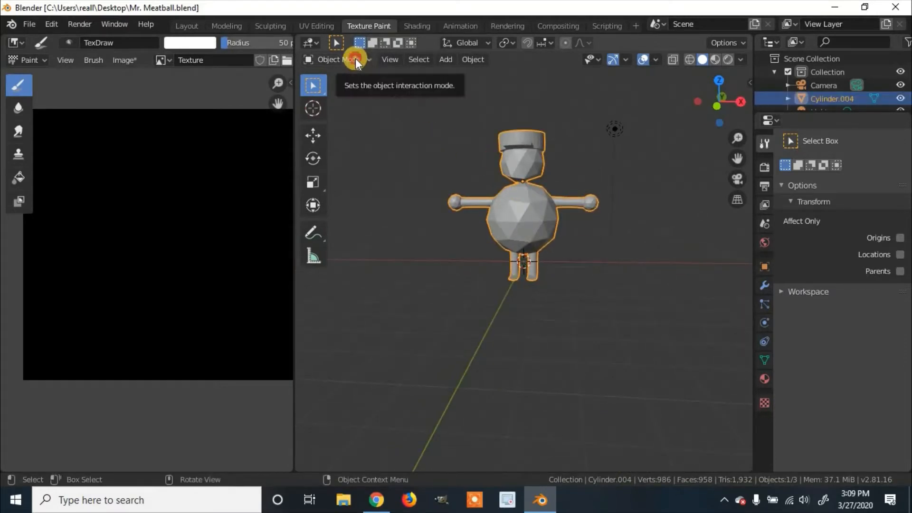
click(355, 58)
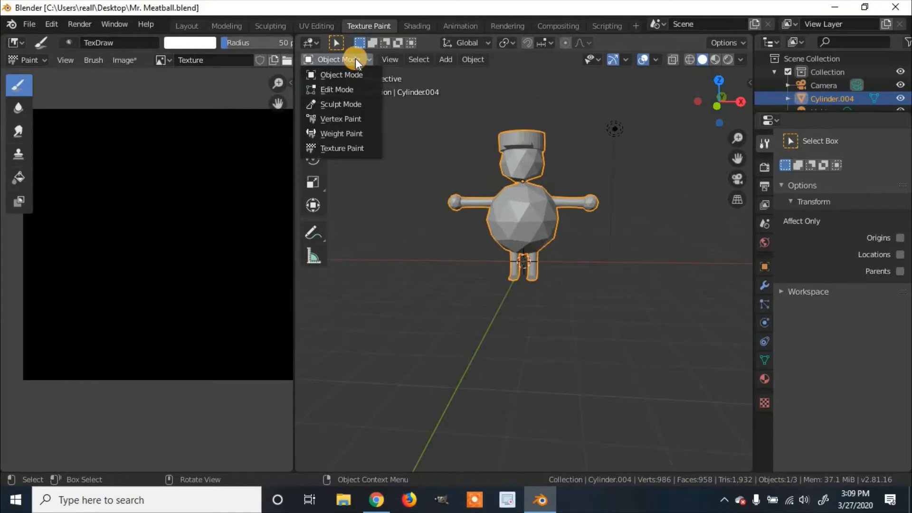
click(352, 149)
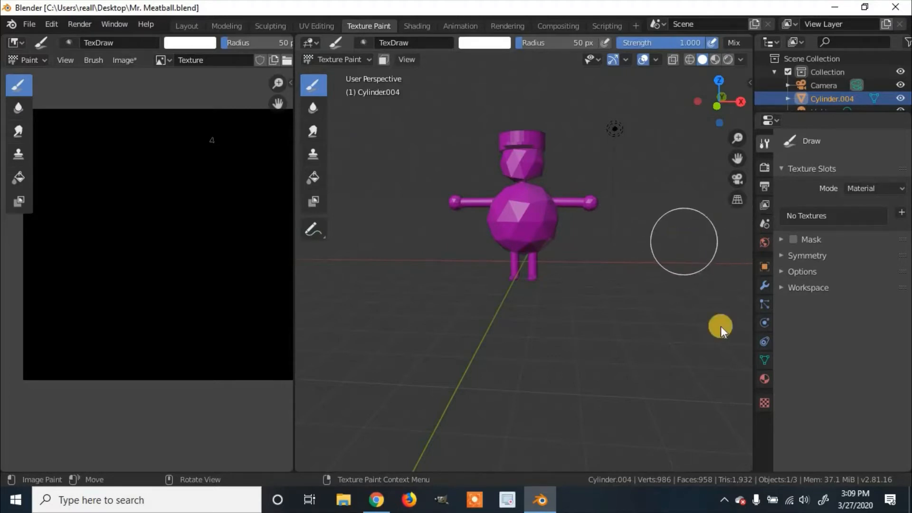
Give the character a new material named Texture and set its Base Color input to Image Texture.
click(766, 379)
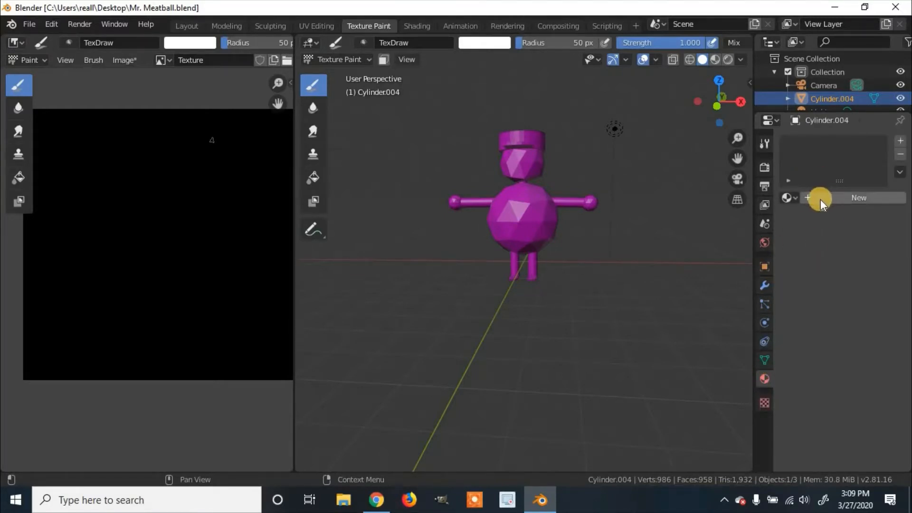
click(808, 198)
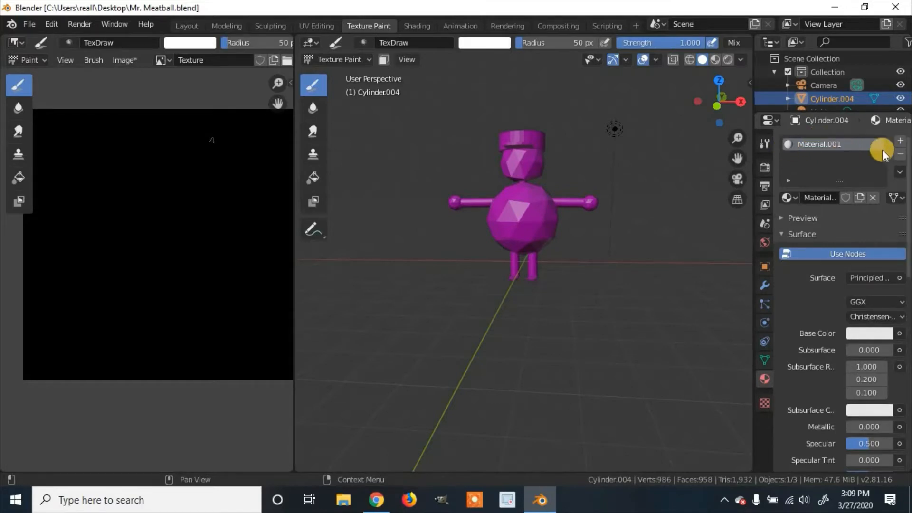
double_click(832, 144)
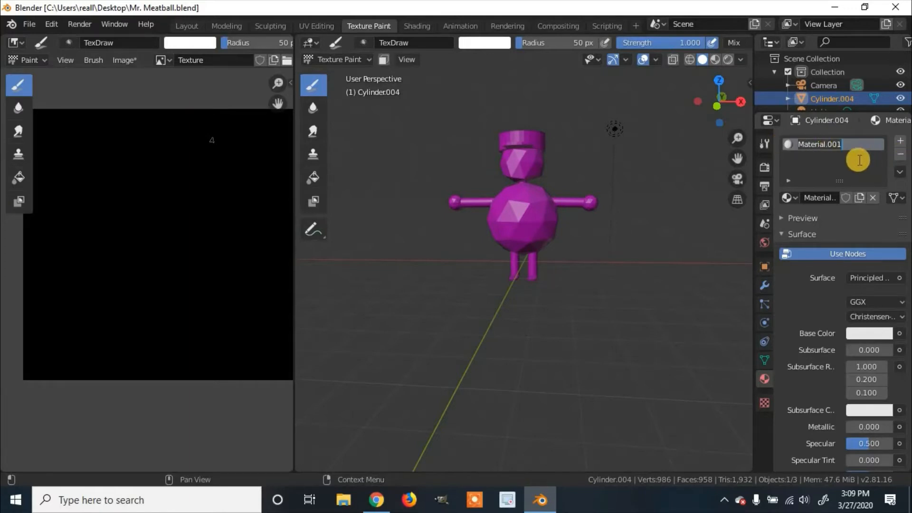
text(Tex)
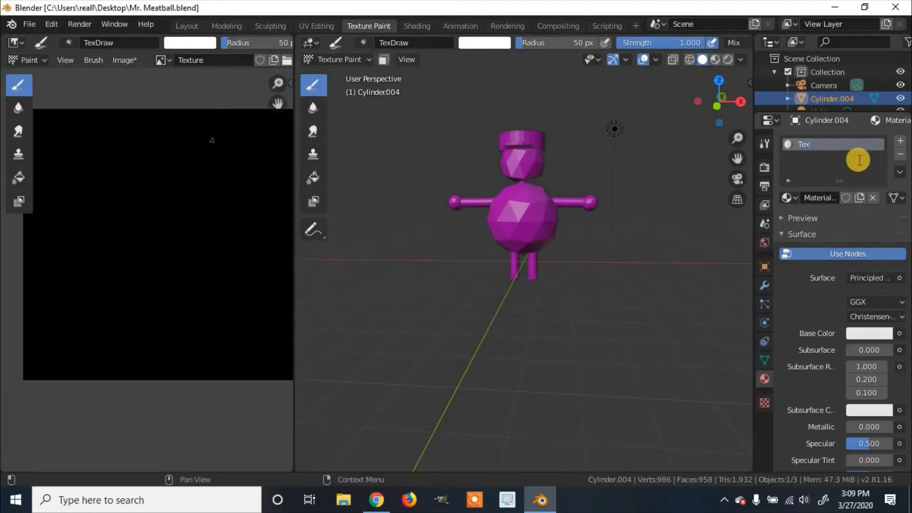
text(ture)
key(Return)
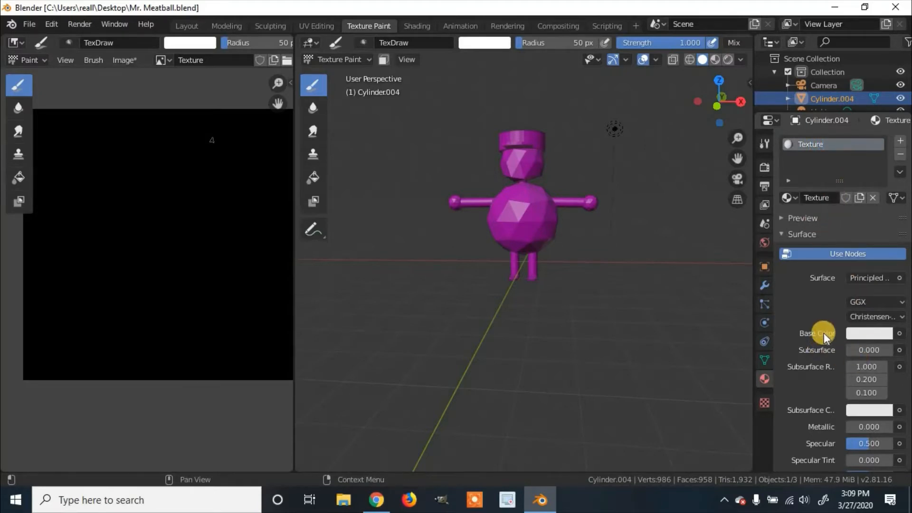
click(900, 334)
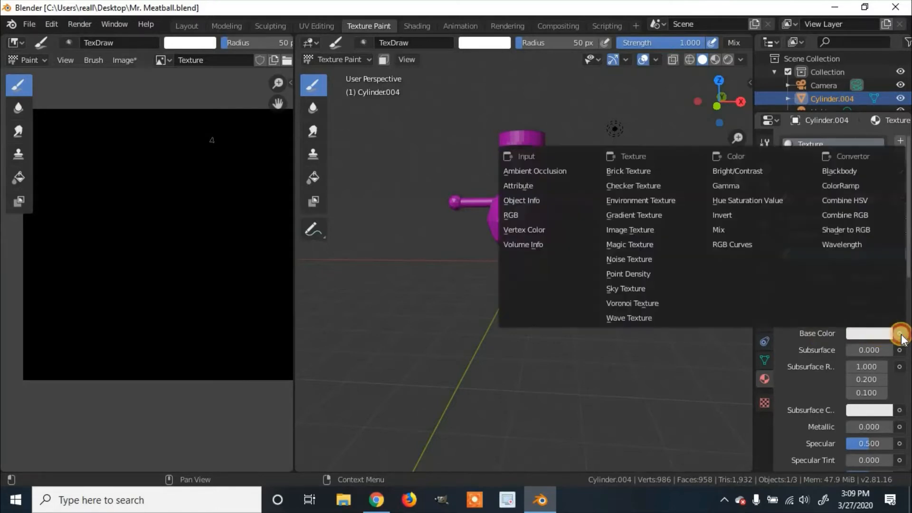
click(653, 230)
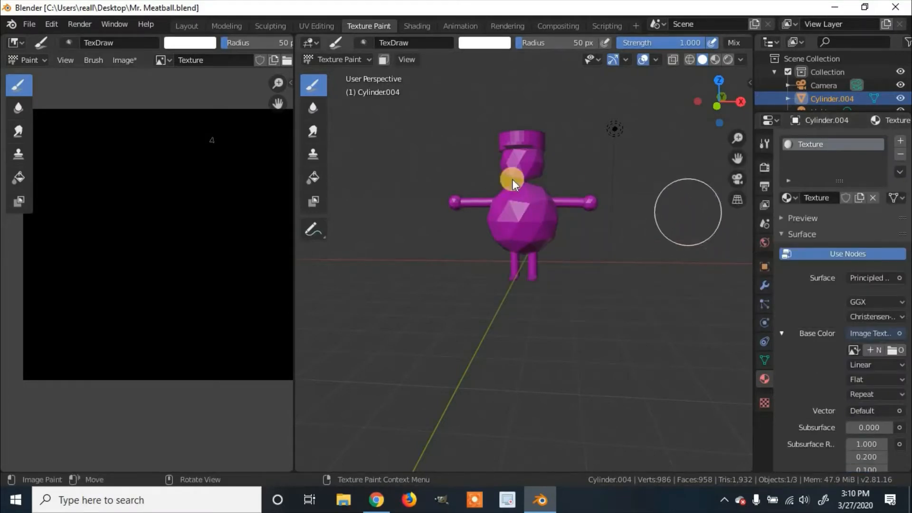
Save the painted image to the Desktop as Texture.png in PNG format, and save it once more under the same name.
drag(293, 171, 358, 171)
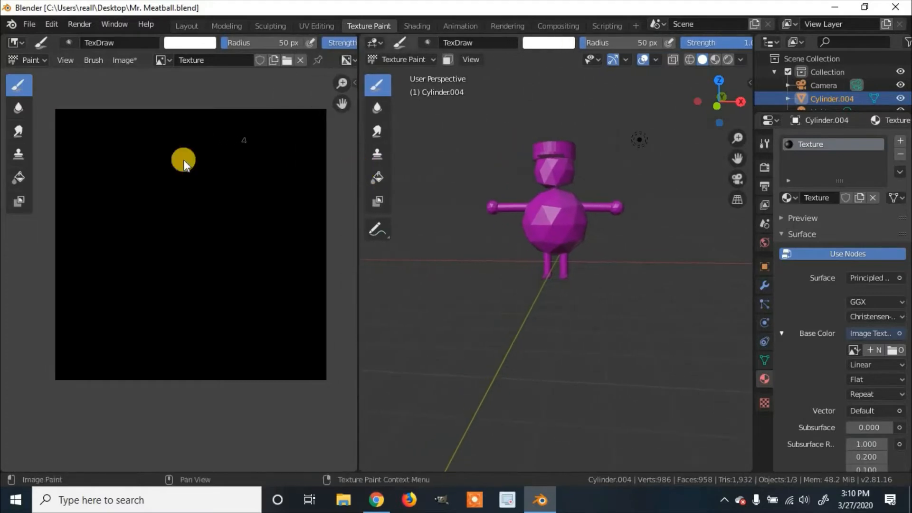
click(124, 60)
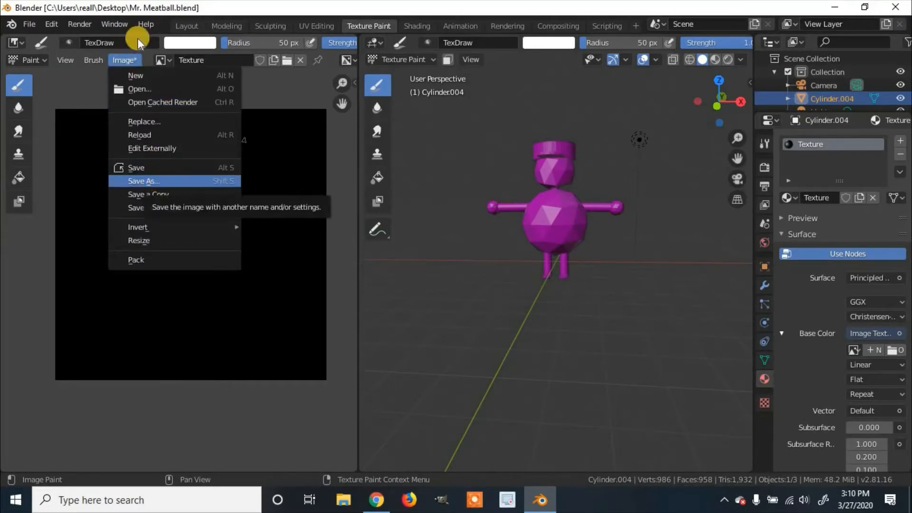
click(31, 22)
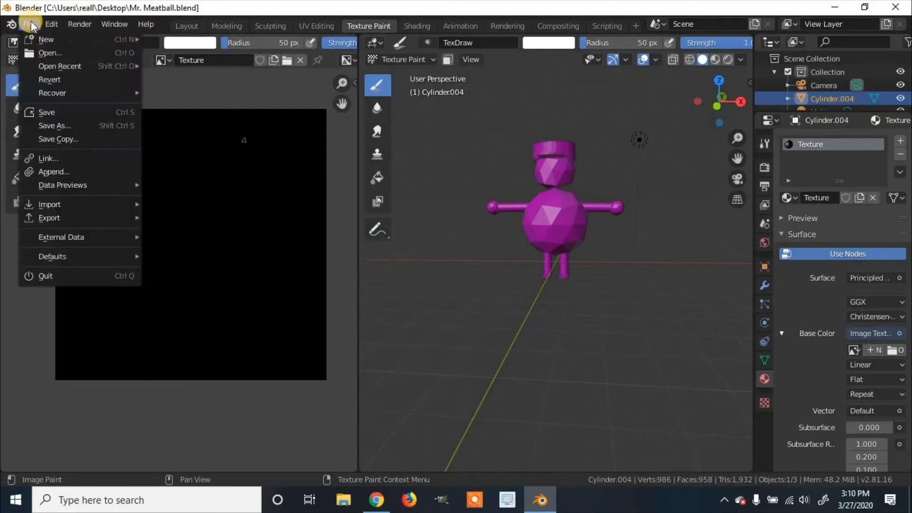
click(202, 89)
click(132, 63)
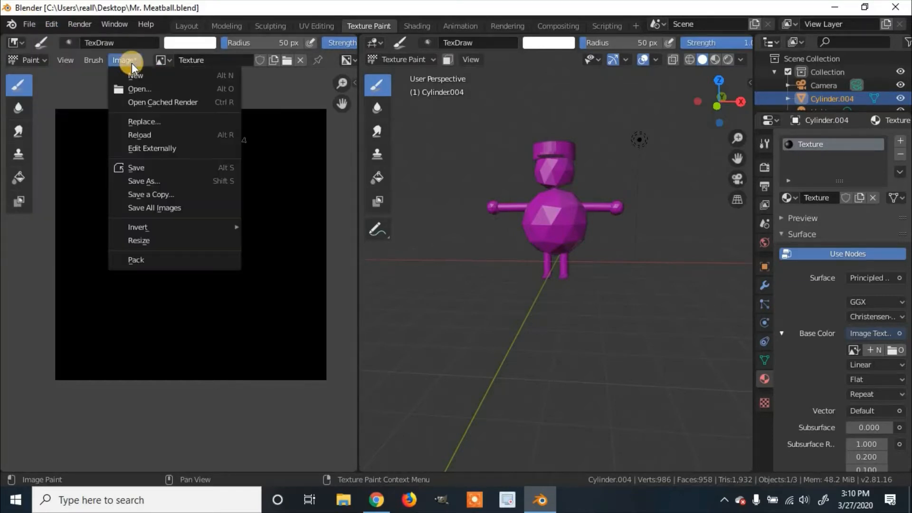
click(159, 180)
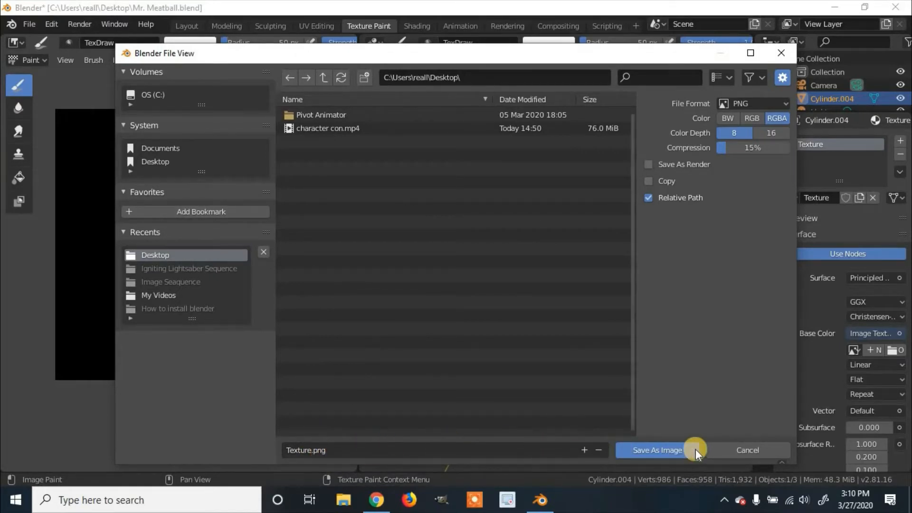
click(679, 451)
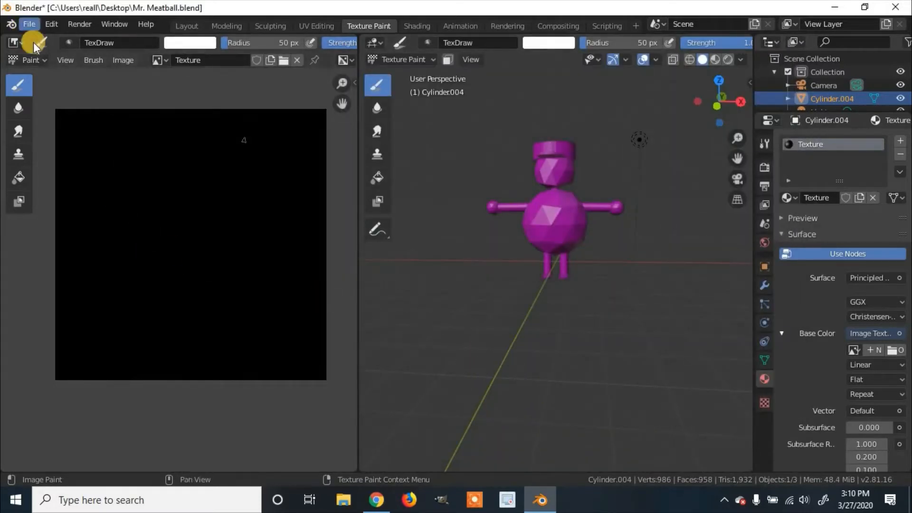
click(125, 61)
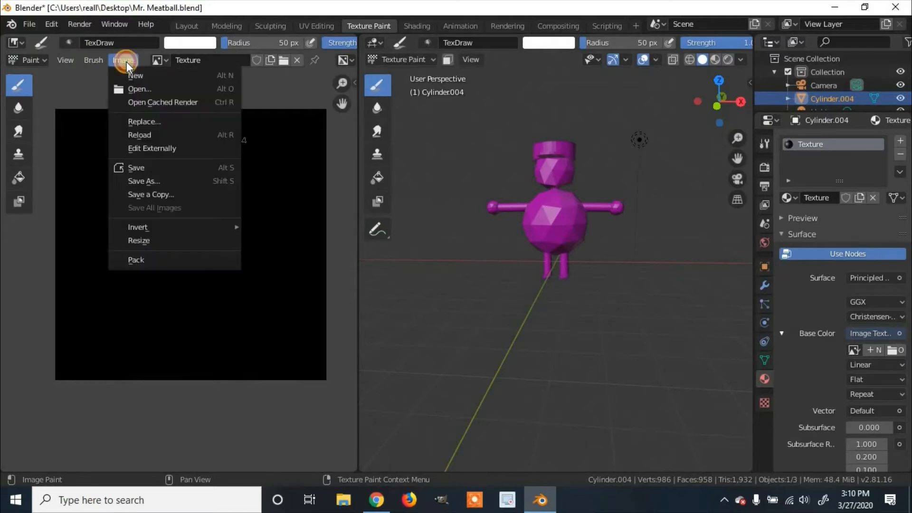
click(164, 167)
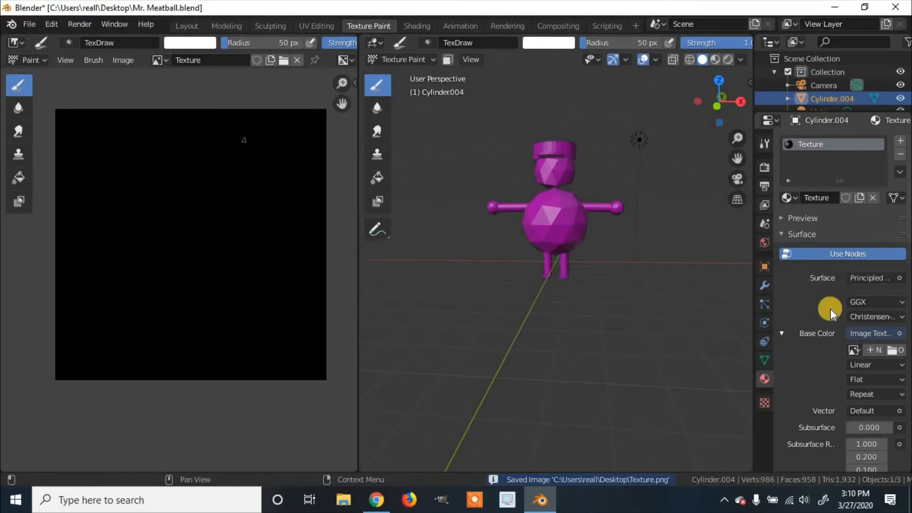
Load Texture.png from the Desktop into the material's Base Color image texture, widening the properties editor only while choosing the file.
scroll(831, 304, down, 1)
scroll(837, 277, down, 1)
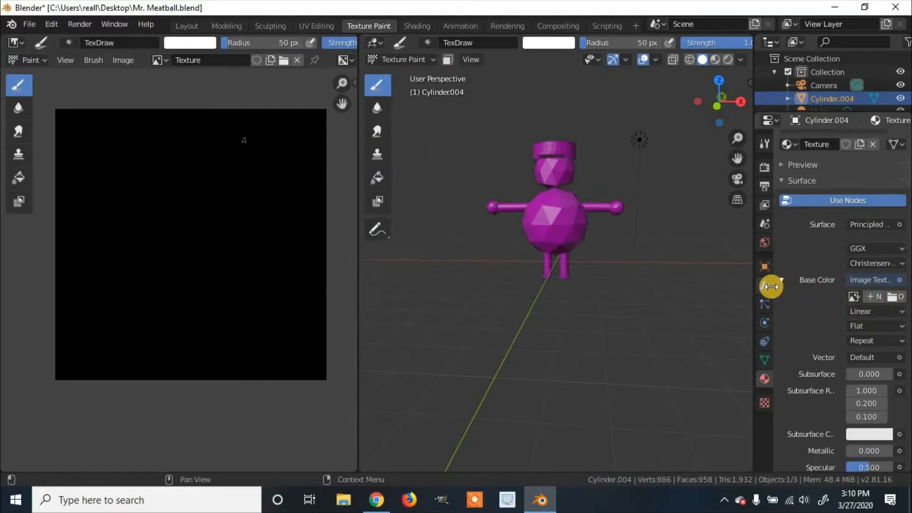
drag(752, 289, 669, 295)
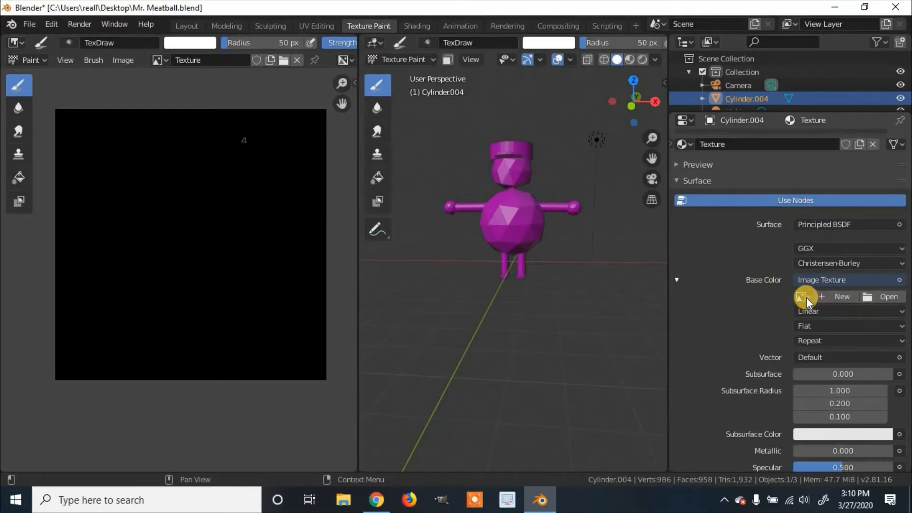
click(889, 298)
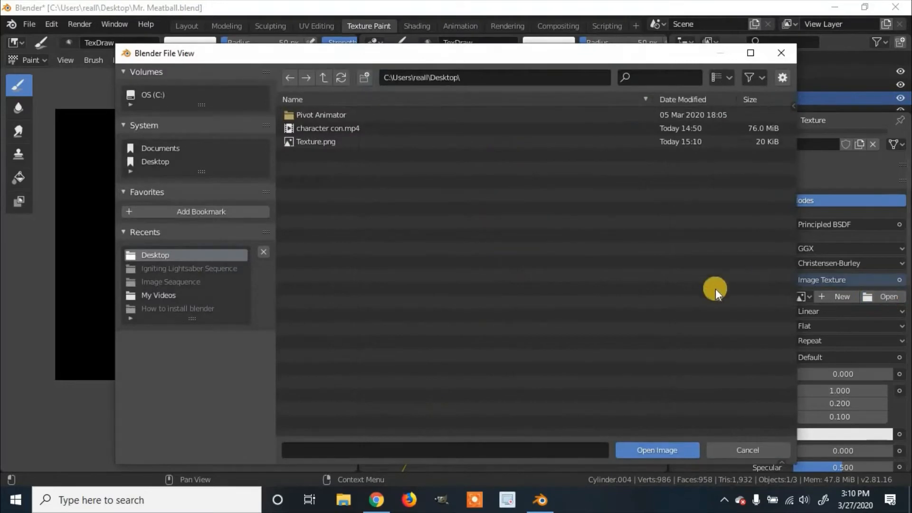
click(305, 143)
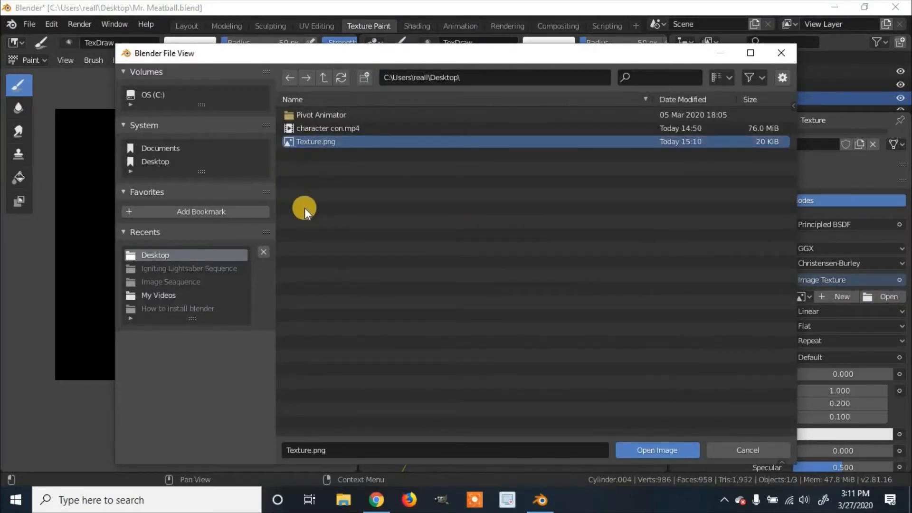
click(660, 452)
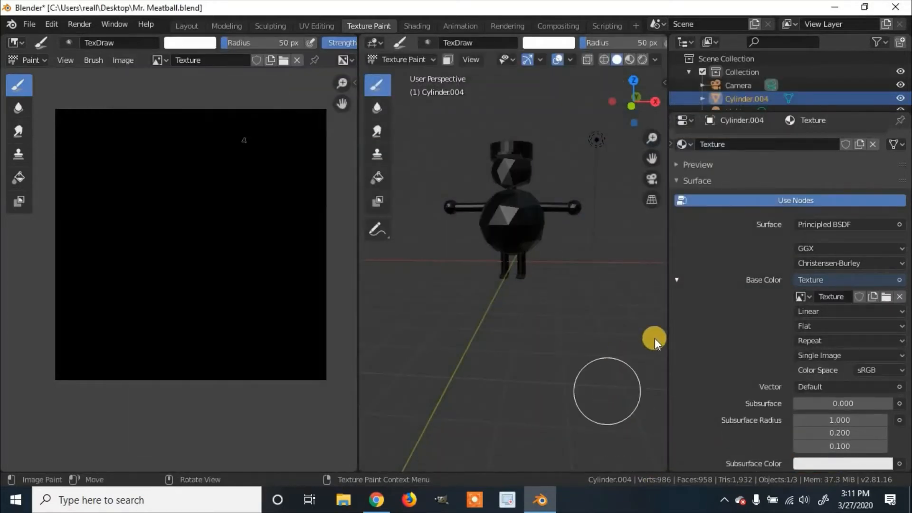
drag(666, 314, 746, 307)
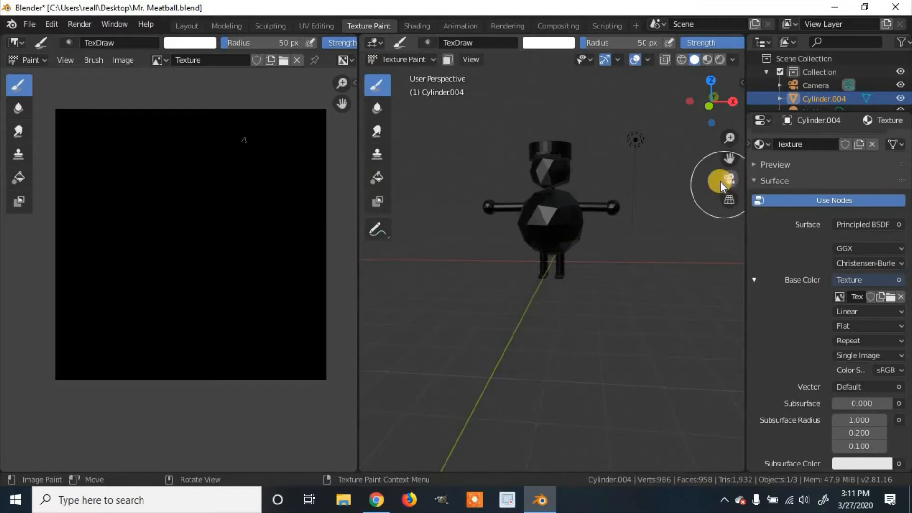
Hide the image editor's toolbar and show the 3D viewport's sidebar with the character's transform values.
key(t)
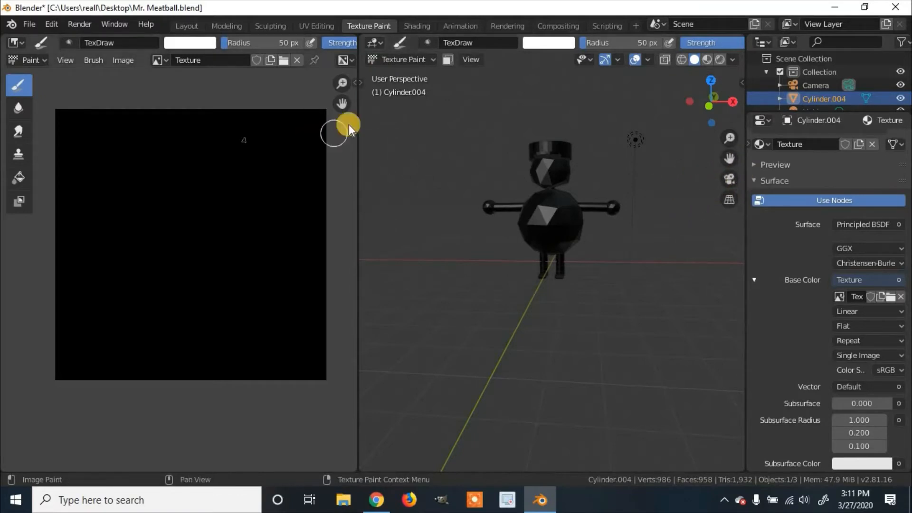
key(t)
key(t)
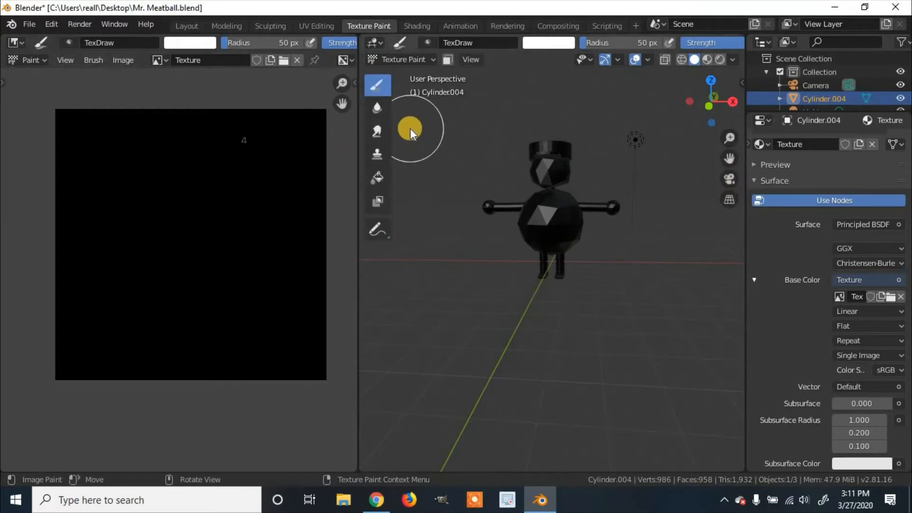
key(n)
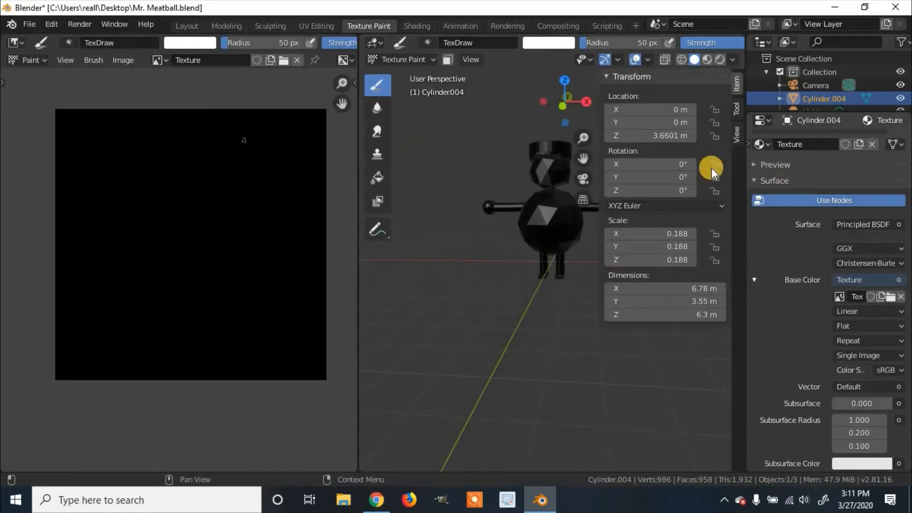
key(t)
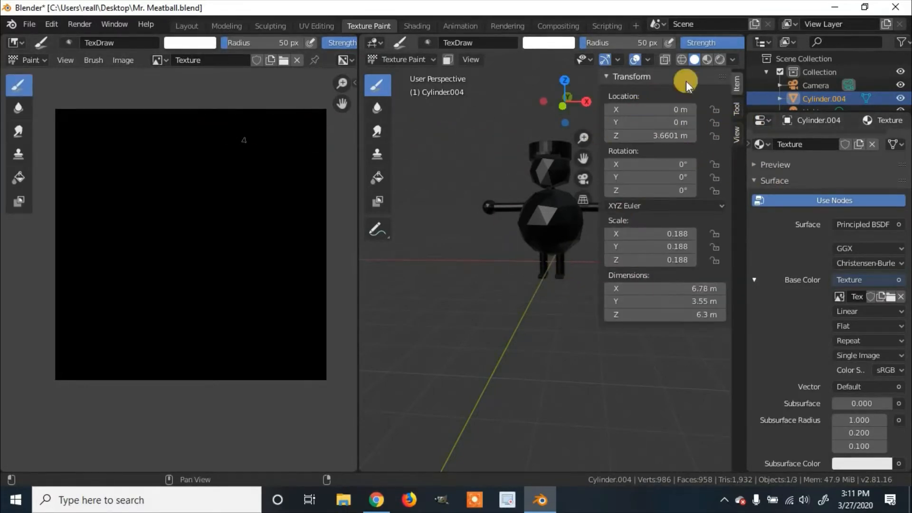
Hide the 3D viewport's sidebar, widen the viewport beside the image editor, and test-paint the character in white before undoing the strokes.
key(n)
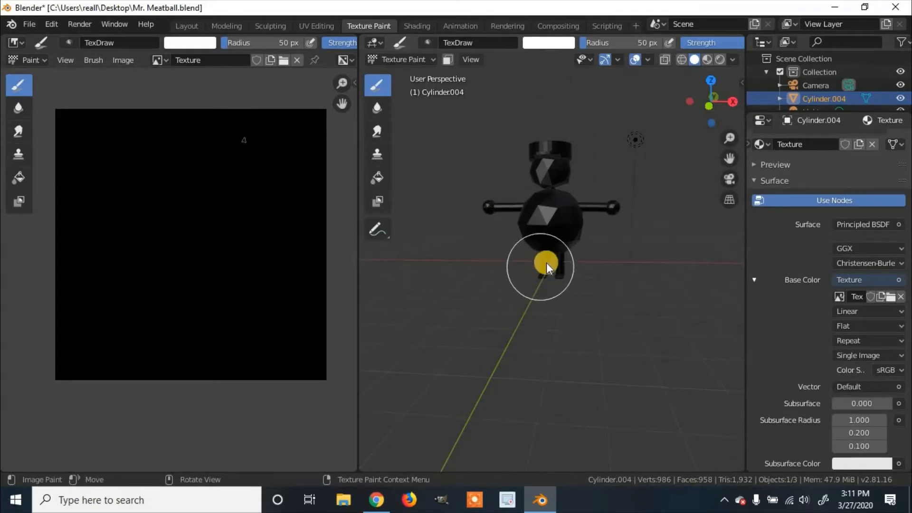
mouse_move(555, 262)
mouse_down()
mouse_move(542, 203)
mouse_move(549, 158)
mouse_move(472, 200)
mouse_move(623, 213)
mouse_move(617, 224)
mouse_up()
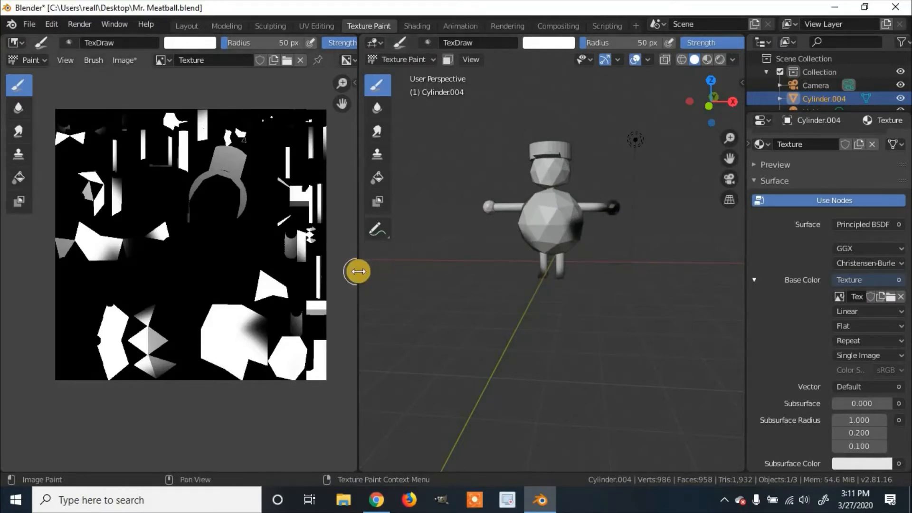
middle_drag(228, 238, 190, 228)
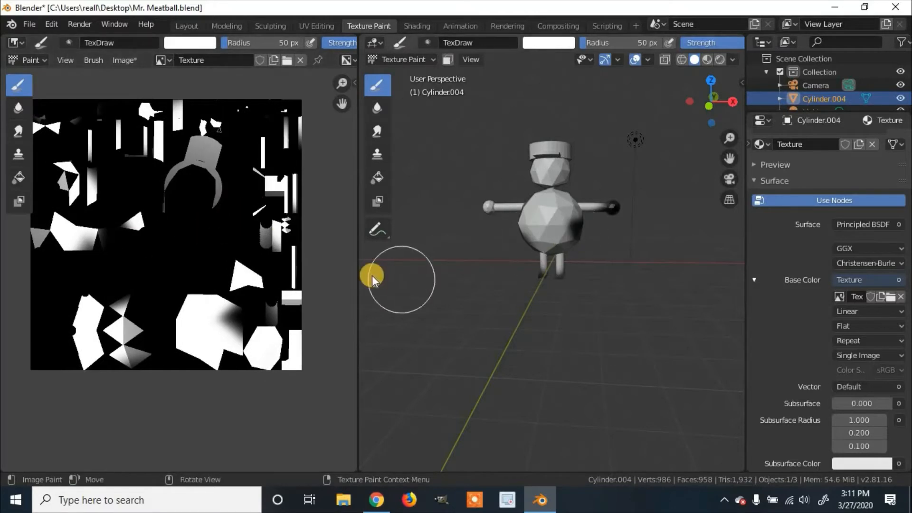
mouse_move(357, 276)
mouse_down()
mouse_move(267, 266)
mouse_move(275, 270)
mouse_up()
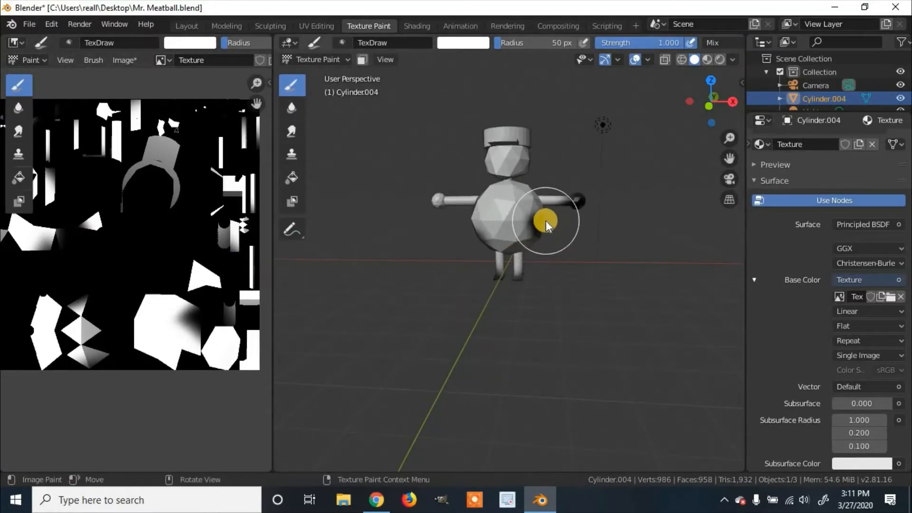
key(ctrl+z)
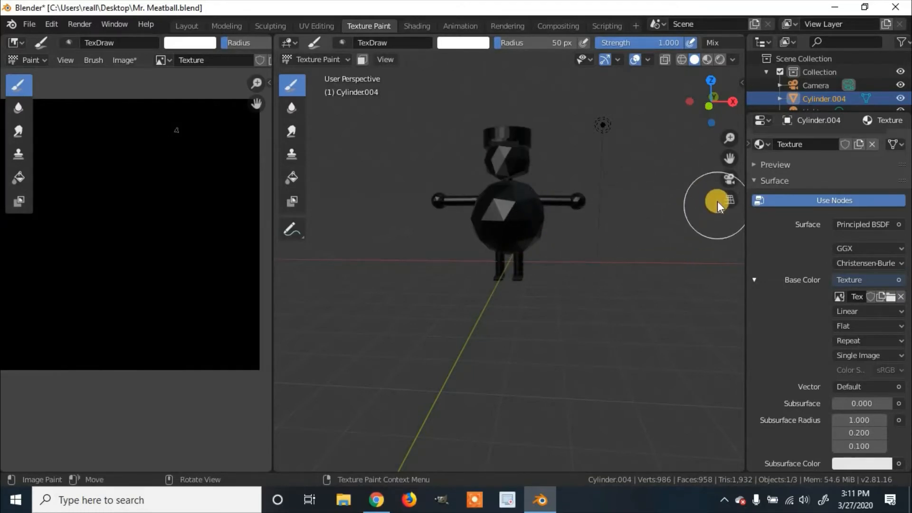
Show the Draw tool's brush settings in the 3D viewport's sidebar and check the available blending modes.
click(742, 83)
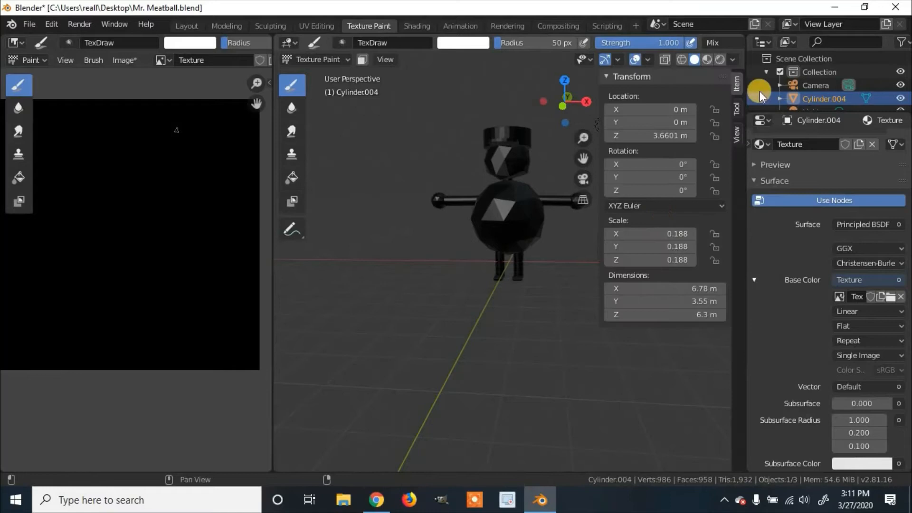
click(738, 107)
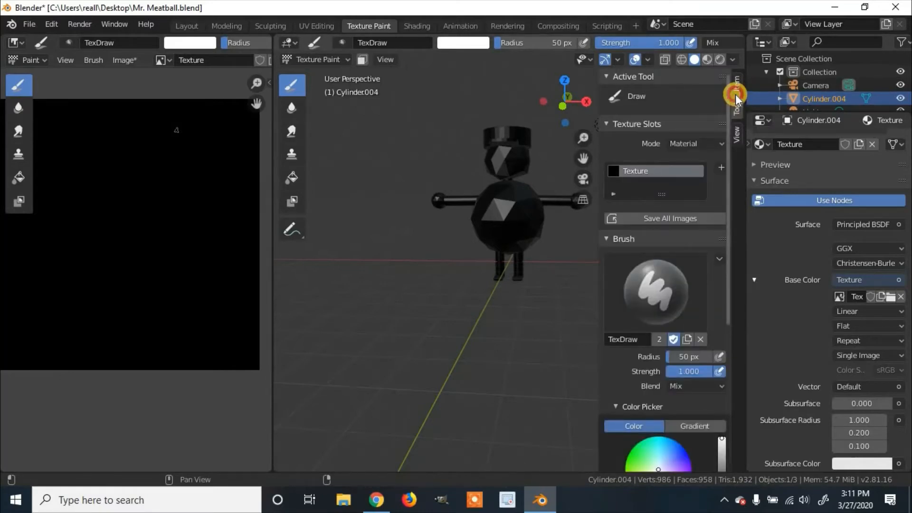
click(736, 94)
key(n)
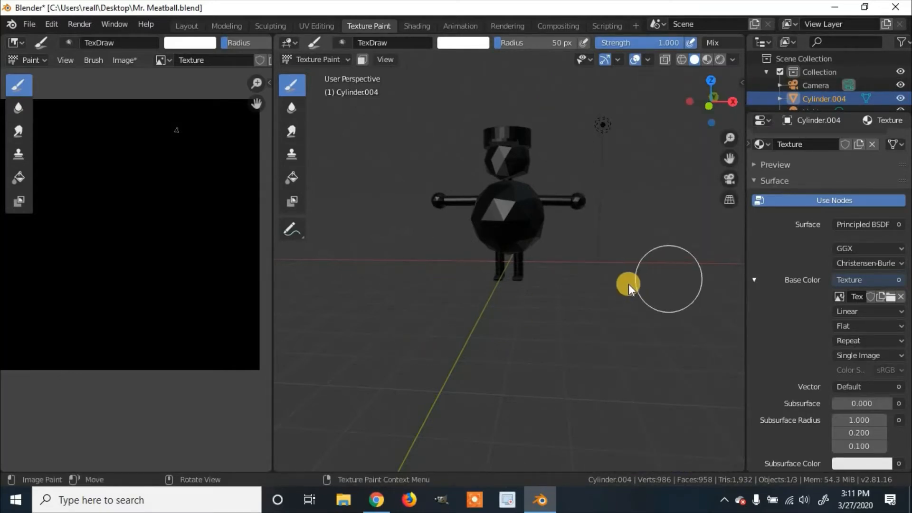
key(n)
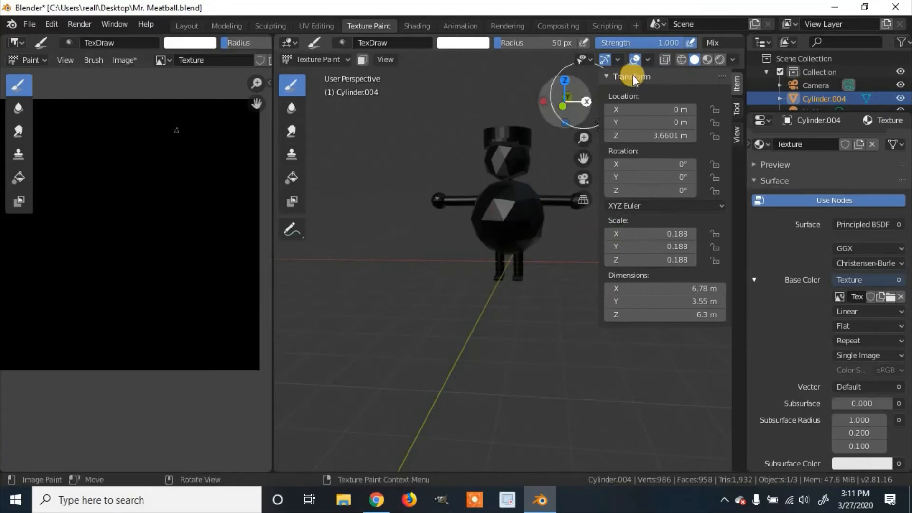
click(738, 110)
scroll(680, 176, down, 5)
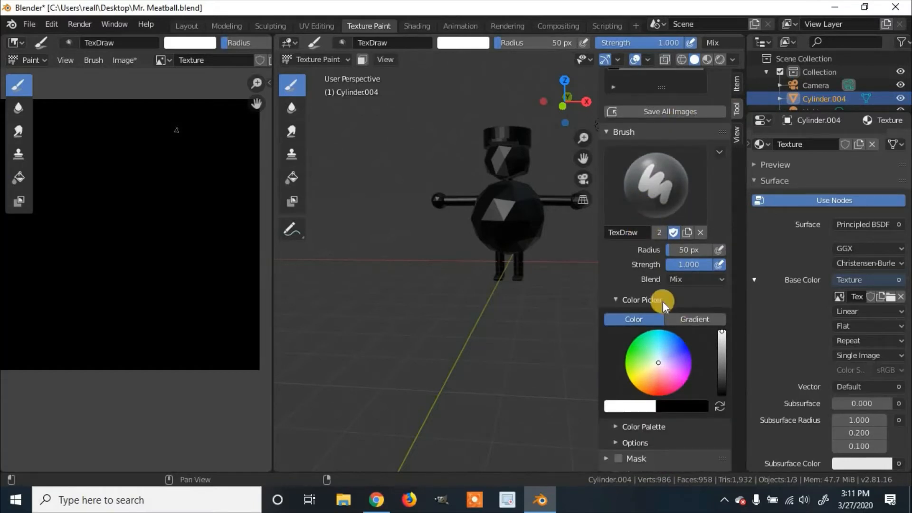
click(676, 279)
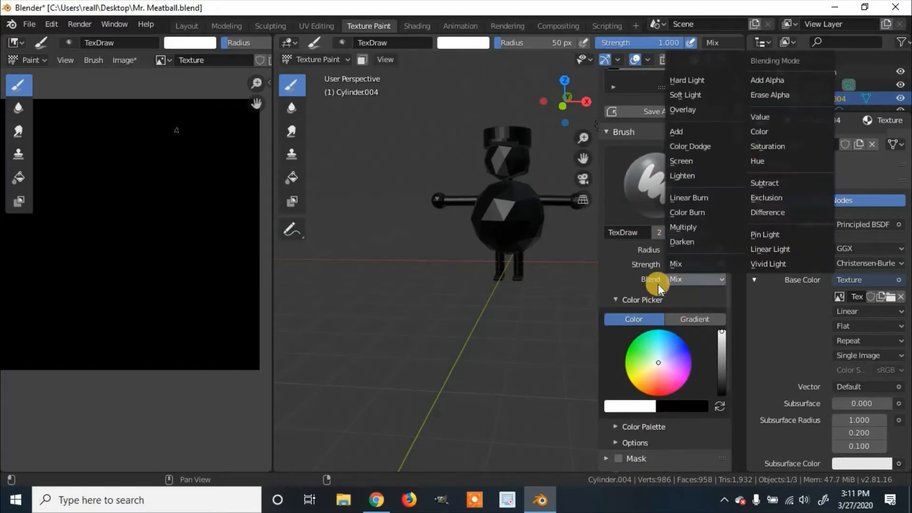
click(689, 278)
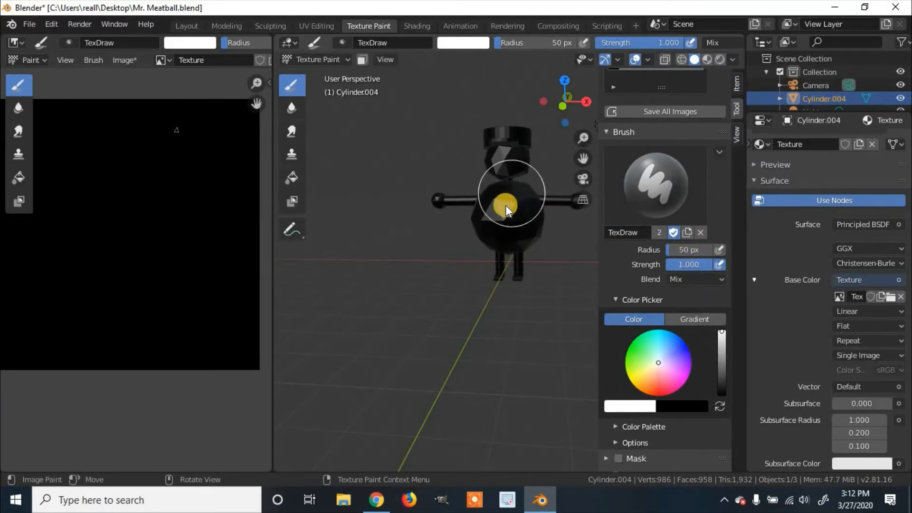
Try a brush radius of 10 px and set the radius to 25 px.
double_click(691, 247)
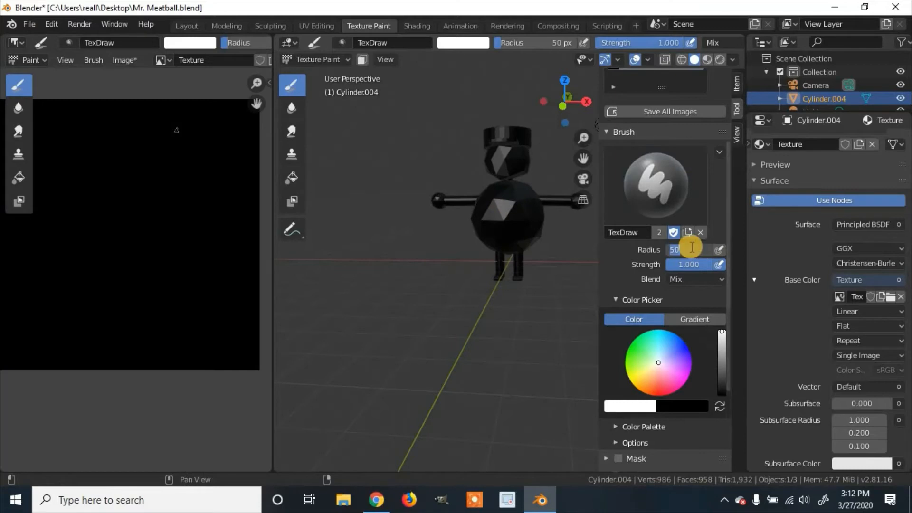
text(10)
key(Return)
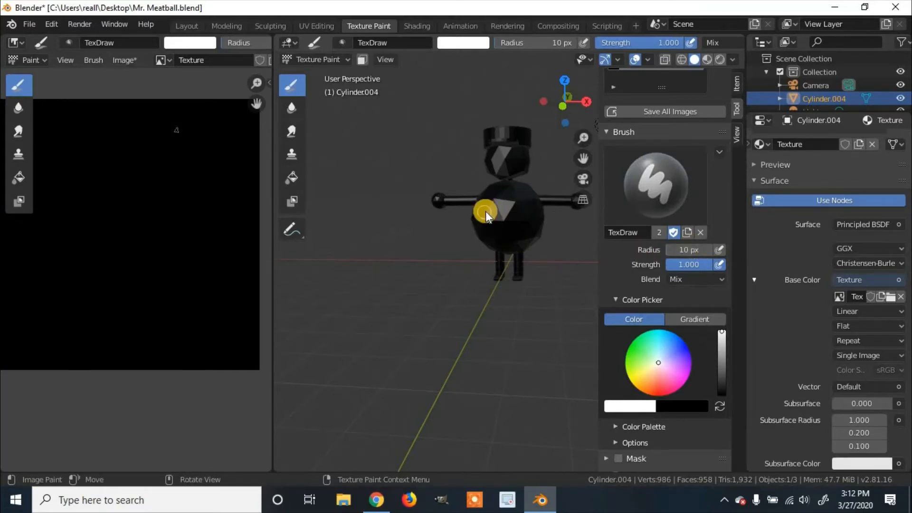
double_click(685, 248)
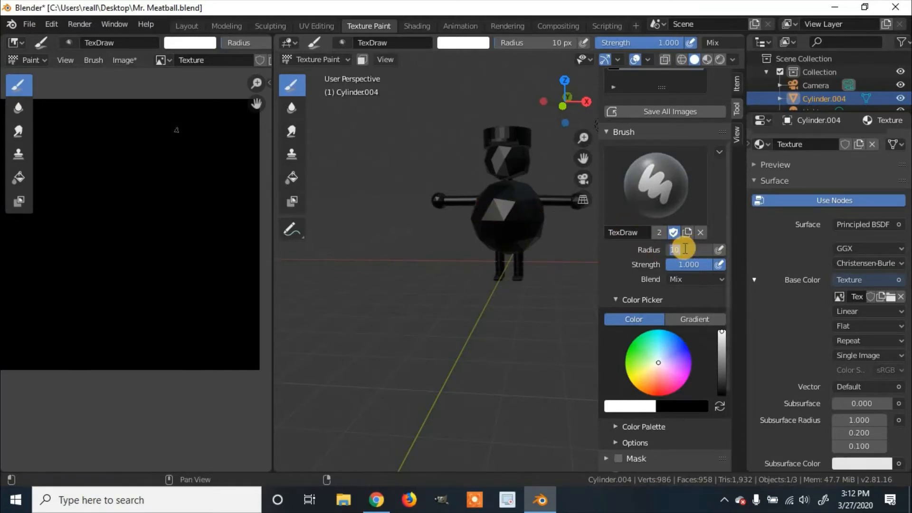
text(25)
key(Return)
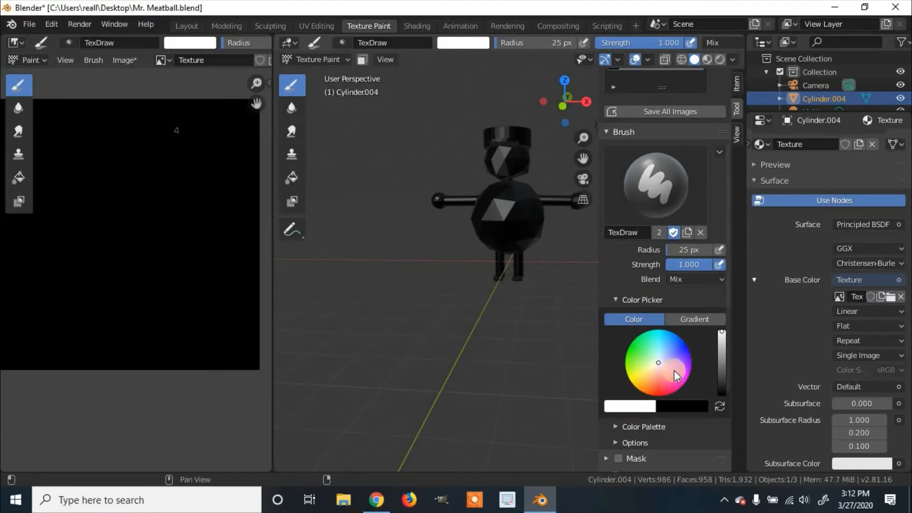
Swap the brush colors and back, pick a saturated blue, test it with a stroke on the character's body, and undo the stroke.
key(x)
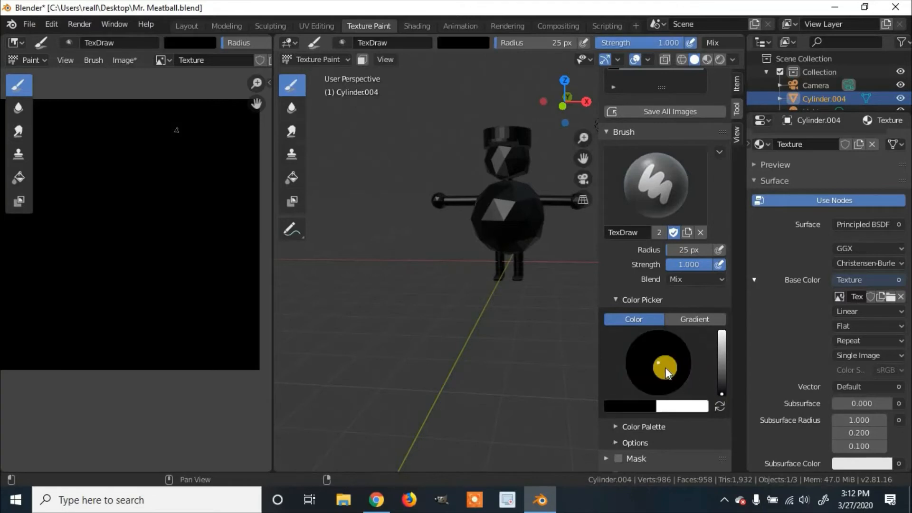
key(x)
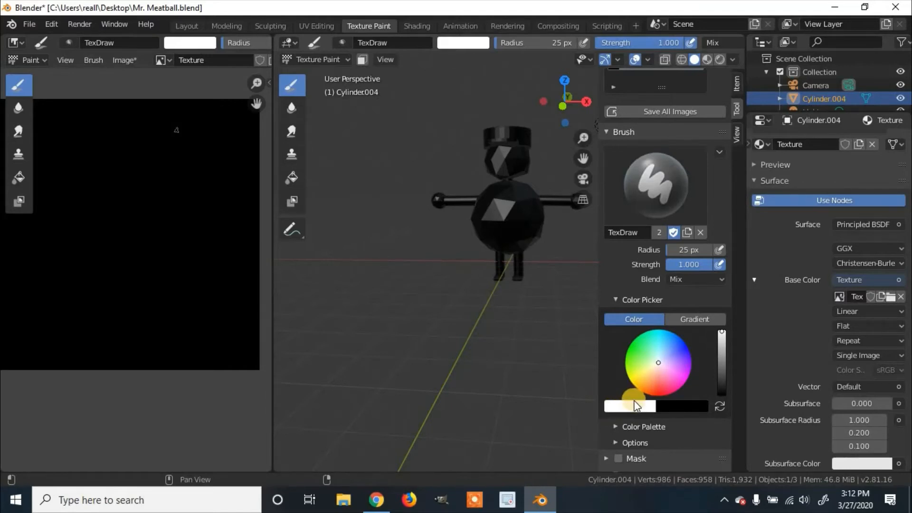
mouse_move(660, 363)
mouse_down()
mouse_move(688, 331)
mouse_move(698, 346)
mouse_up()
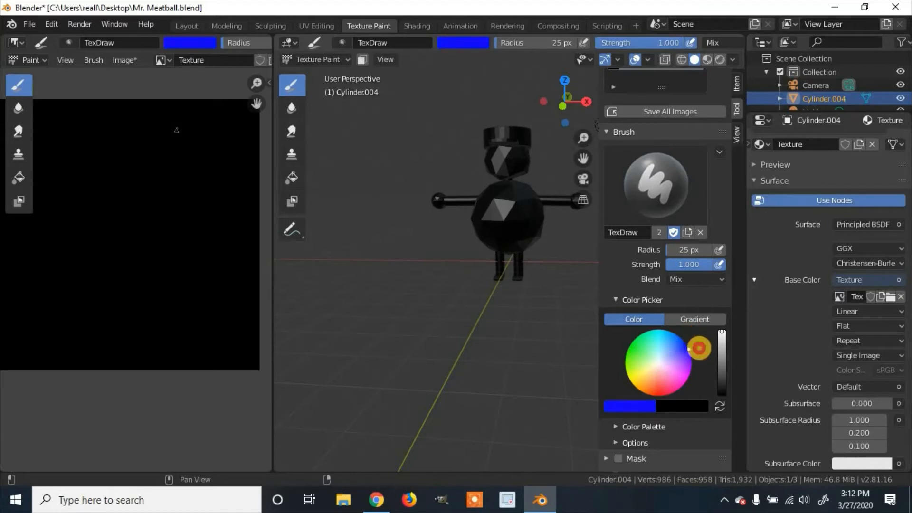
drag(523, 207, 519, 212)
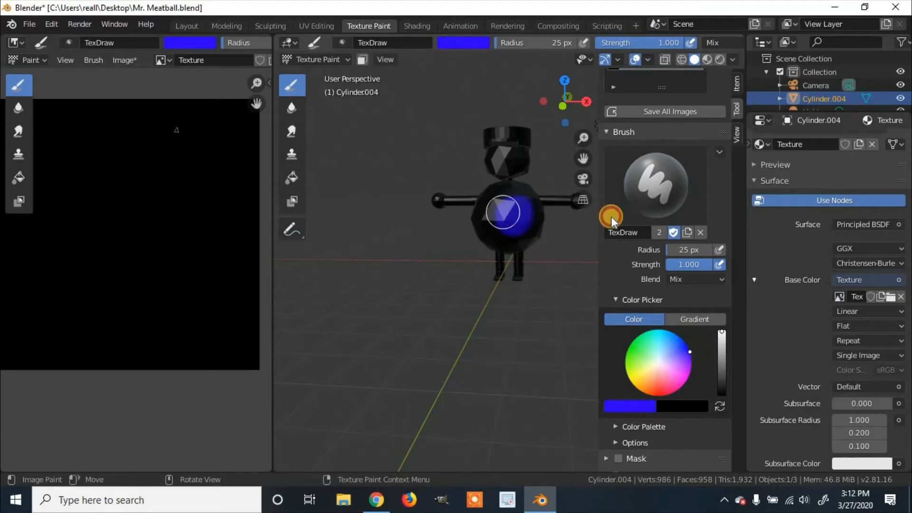
key(ctrl+z)
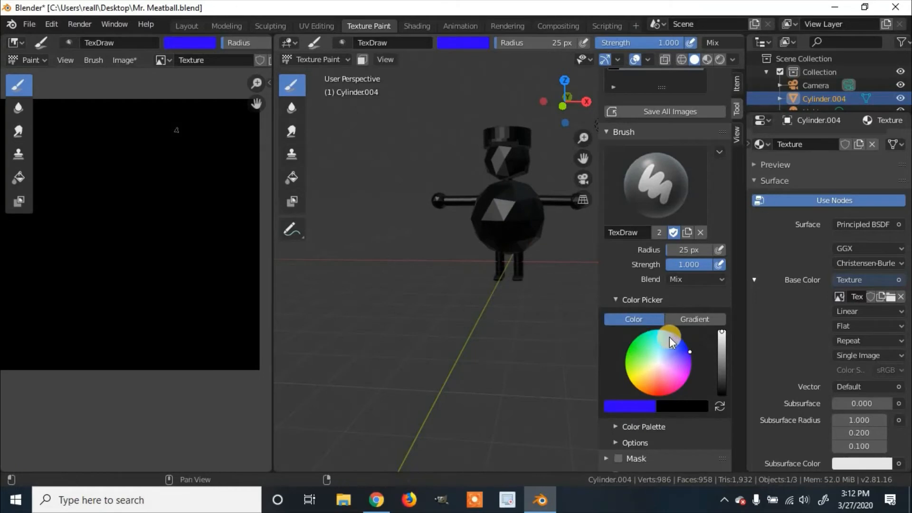
Toggle the brush's pressure sensitivity for radius and strength and restore both settings.
scroll(667, 338, down, 3)
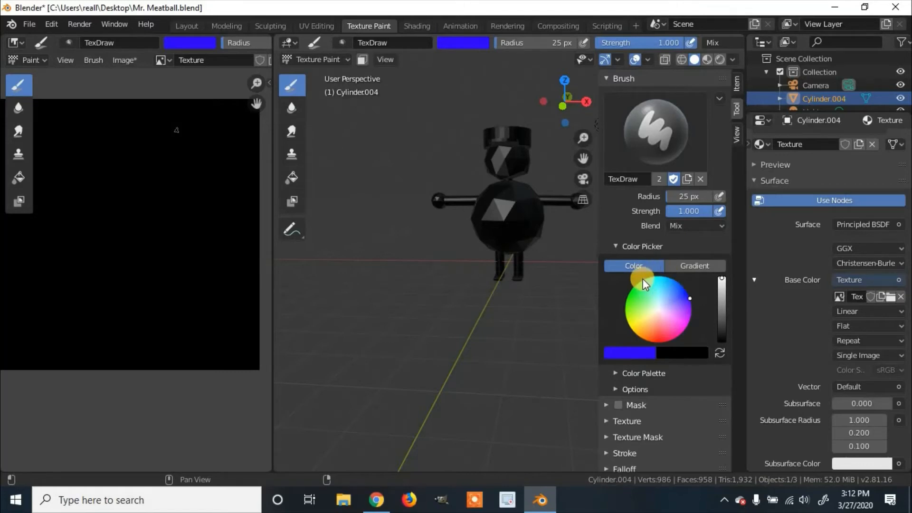
click(721, 195)
click(719, 196)
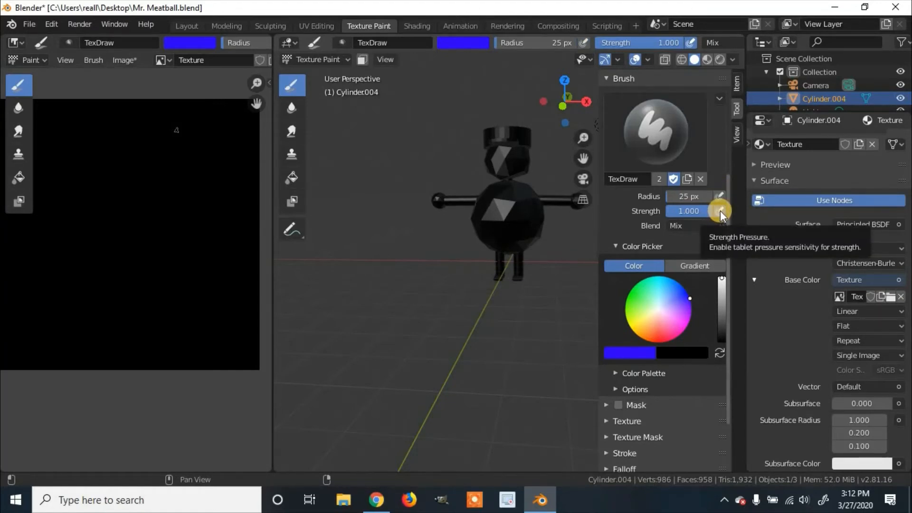
click(720, 211)
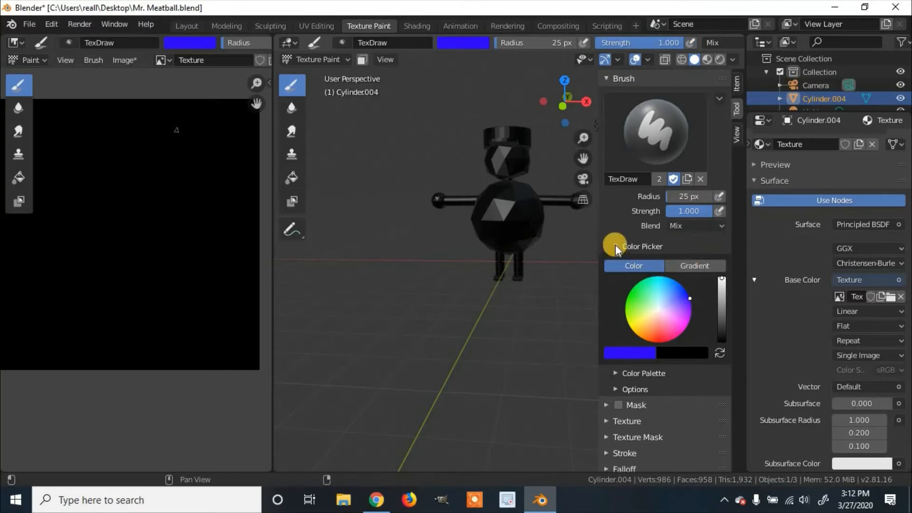
click(721, 211)
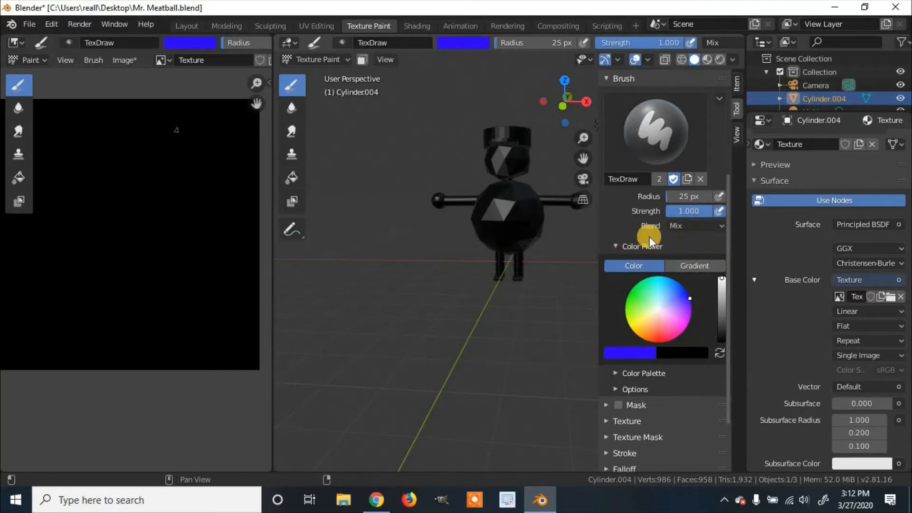
Narrow the 3D viewport's sidebar, and test-paint the character's body and the texture image before undoing the strokes.
drag(615, 236, 649, 230)
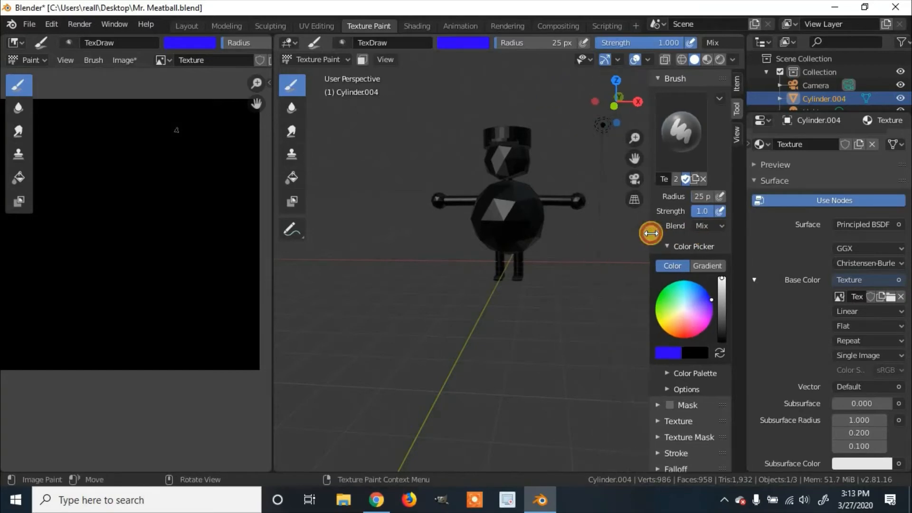
drag(505, 201, 494, 210)
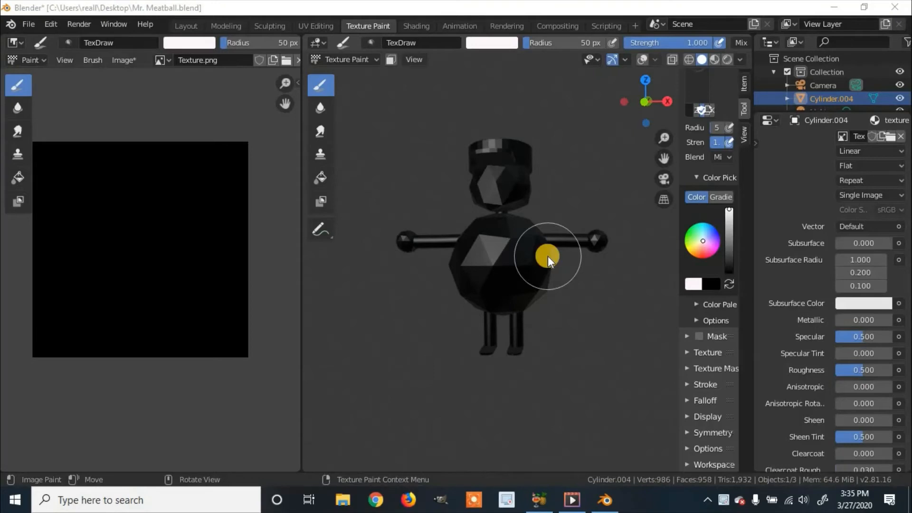
mouse_move(548, 255)
mouse_down()
mouse_move(523, 254)
mouse_move(578, 258)
mouse_move(230, 272)
mouse_up()
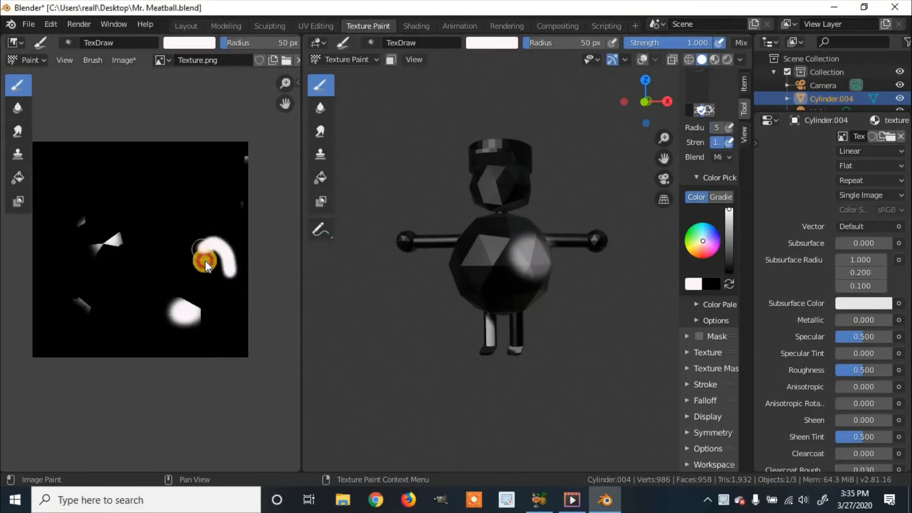
key(ctrl+z)
key(ctrl+z)
key(ctrl+z)
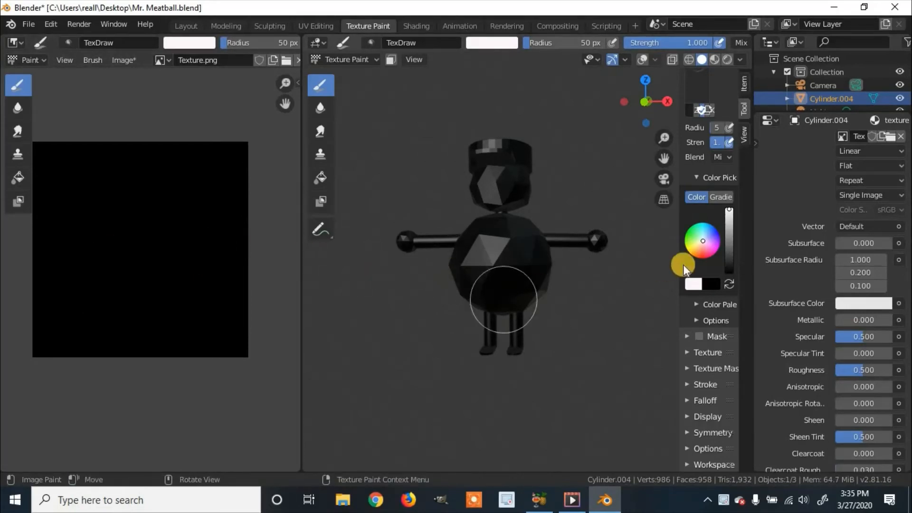
Widen the sidebar, set the brush color to violet-blue, and test it with a stroke on the character's upper body before undoing it.
drag(678, 261, 623, 260)
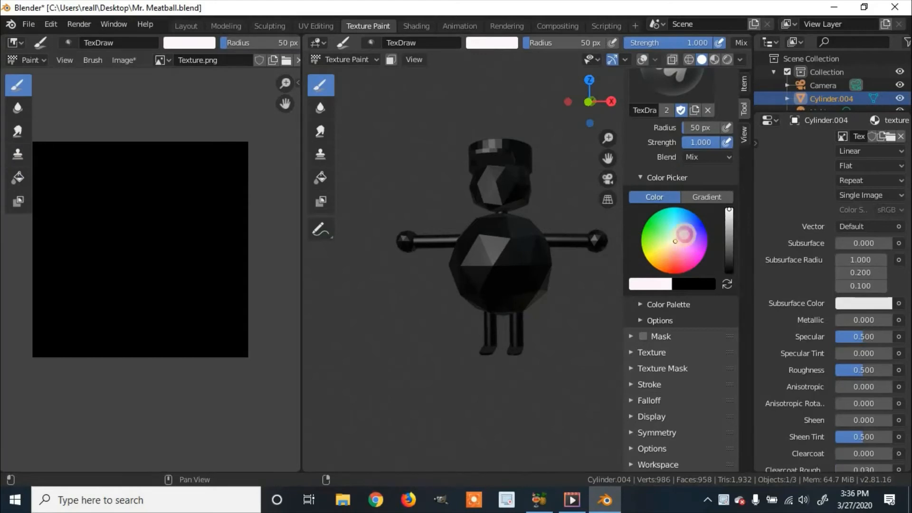
drag(684, 233, 696, 233)
click(499, 242)
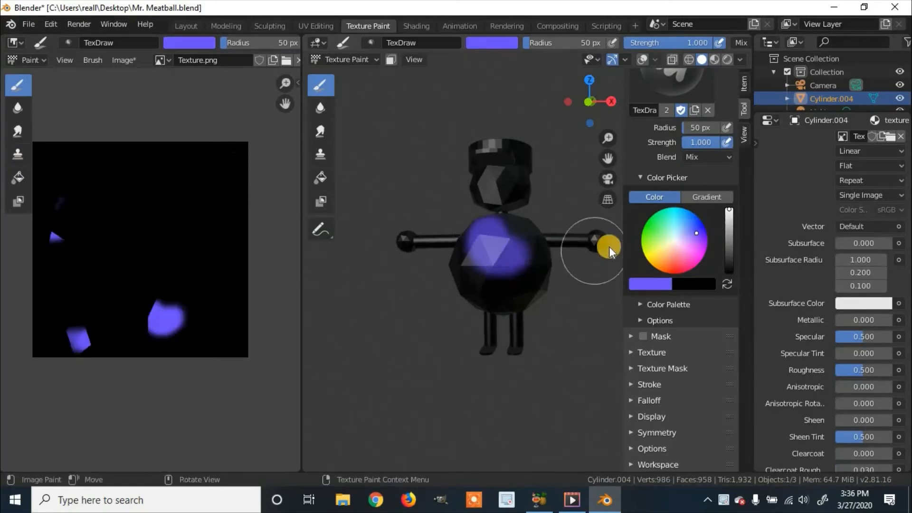
key(ctrl+z)
Set the brush color to red, paint a test stroke on the character's body, and undo the stroke.
mouse_move(694, 238)
mouse_down()
mouse_move(668, 276)
mouse_move(678, 272)
mouse_up()
click(531, 261)
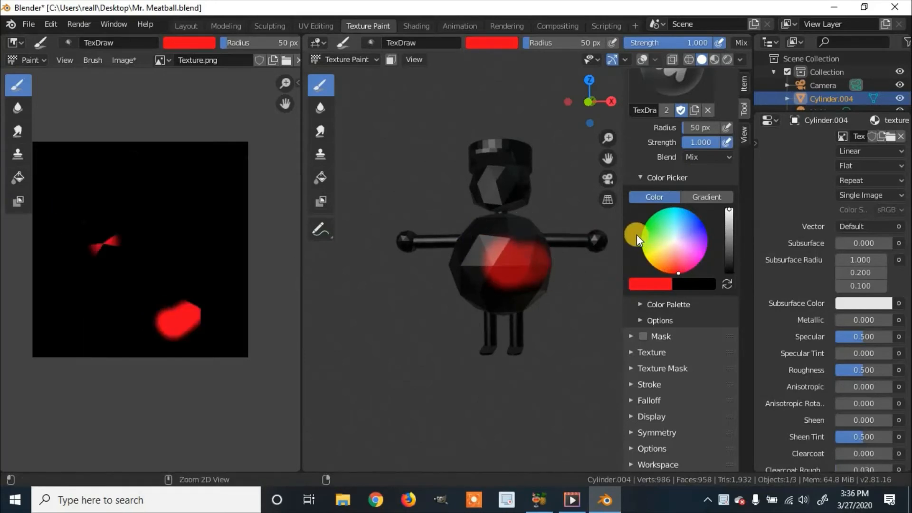
key(ctrl+z)
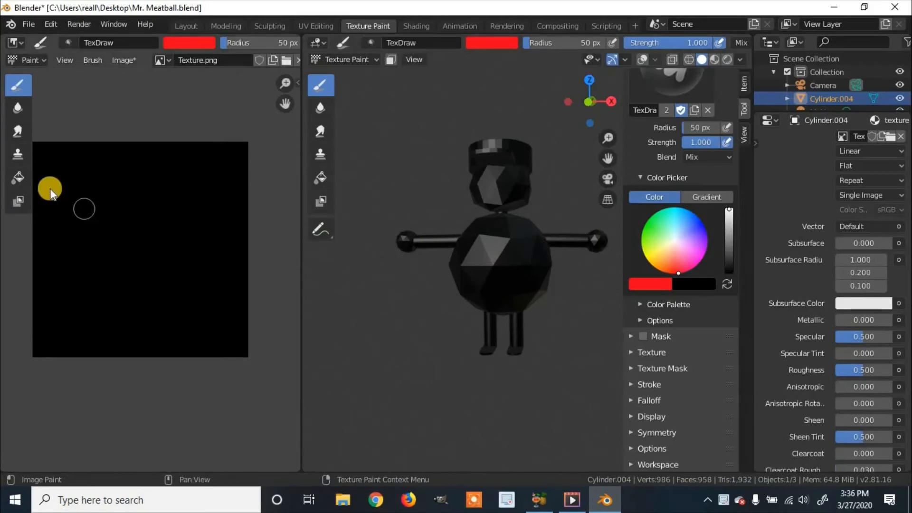
Fill the entire texture image with white using the Fill tool.
click(17, 177)
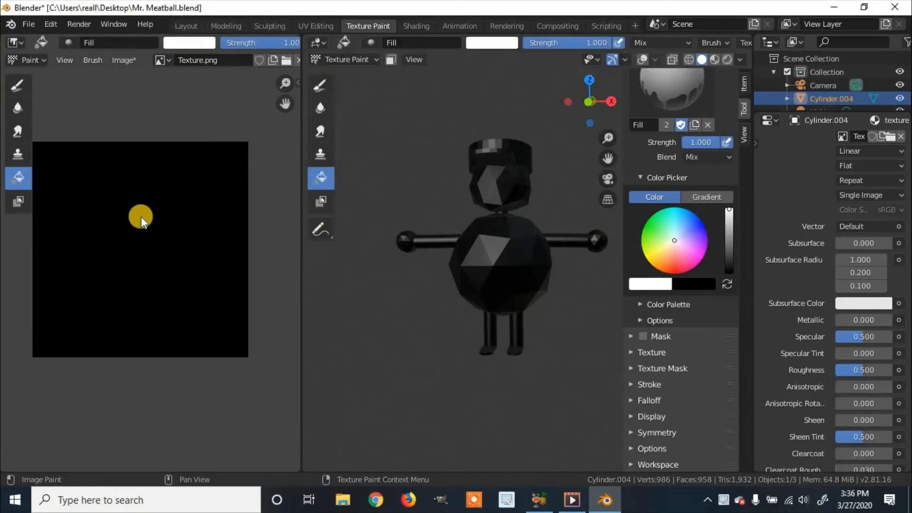
click(146, 215)
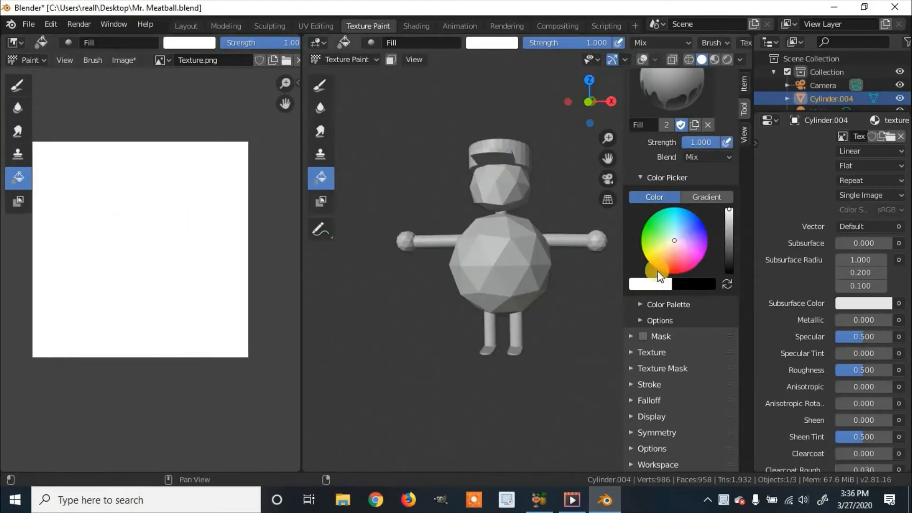
Undo the white fill, set the brush color to red, and fill the entire texture image with red.
key(ctrl+z)
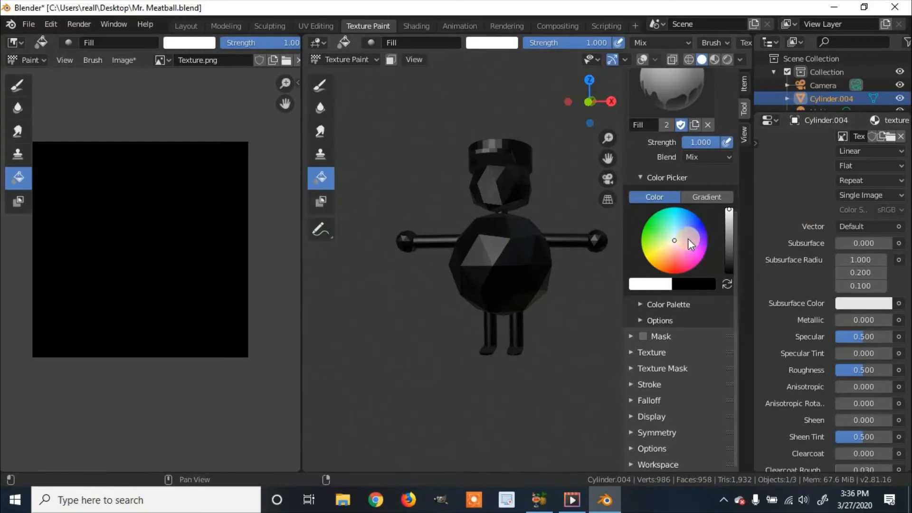
drag(675, 240, 675, 273)
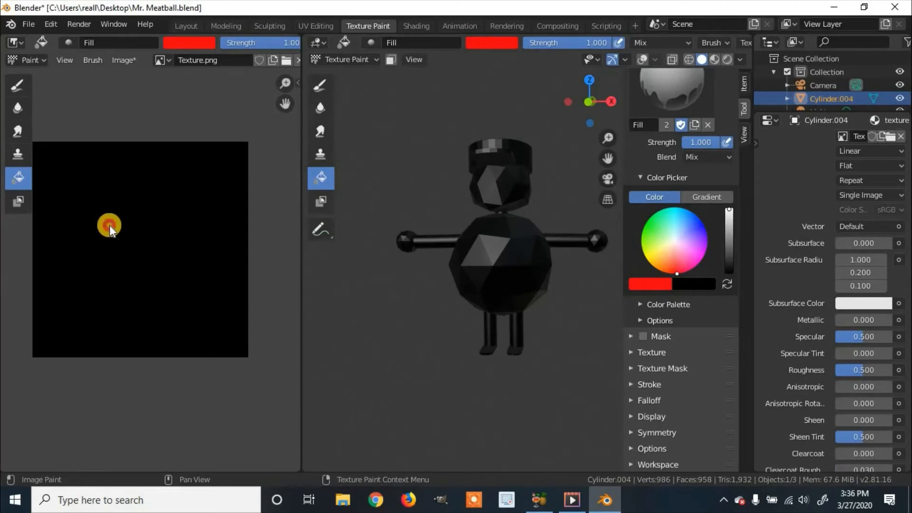
click(109, 225)
middle_drag(508, 240, 480, 249)
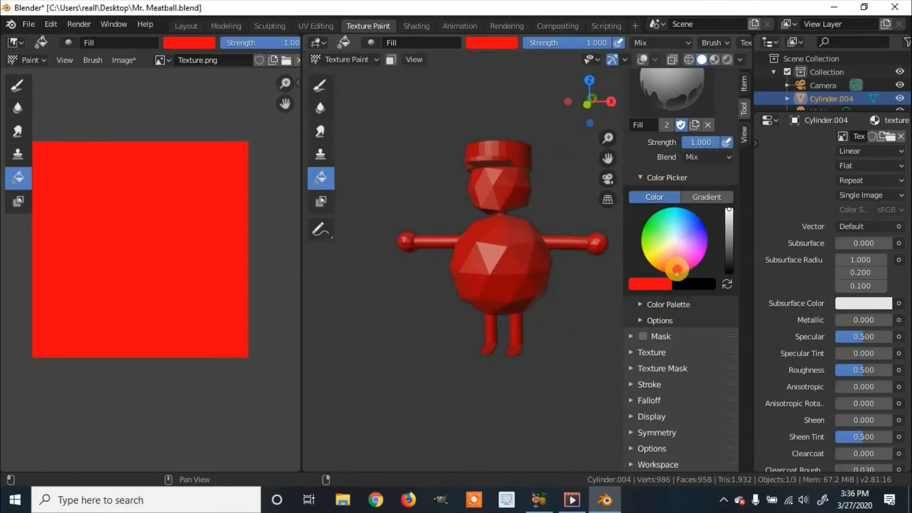
Set the fill color to violet-blue and turn on face selection masking with the Select Box tool.
click(675, 269)
drag(675, 267, 704, 232)
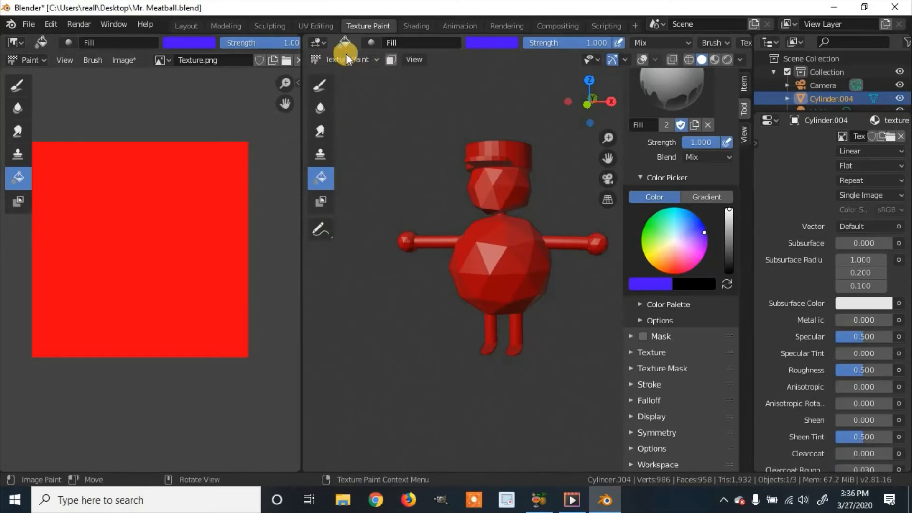
click(390, 59)
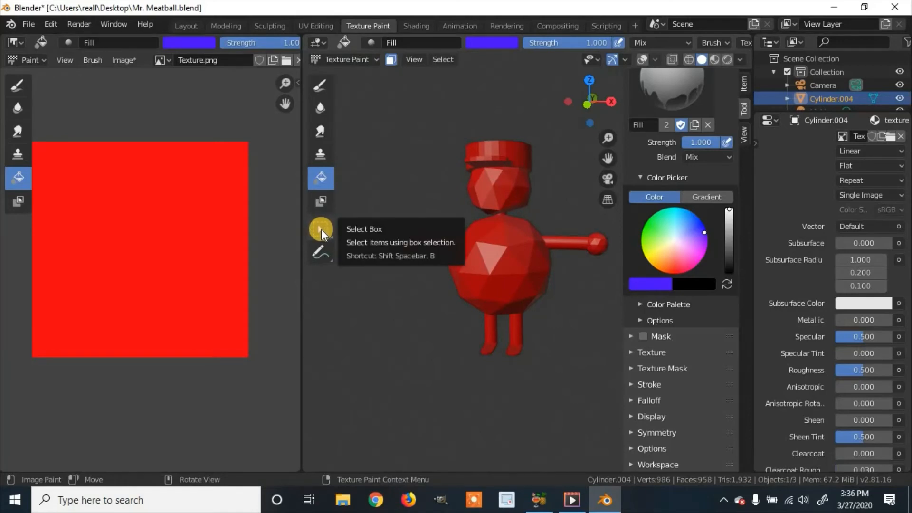
mouse_move(321, 230)
mouse_down()
mouse_move(373, 236)
mouse_move(369, 311)
mouse_move(382, 245)
mouse_move(384, 270)
mouse_move(384, 261)
mouse_up()
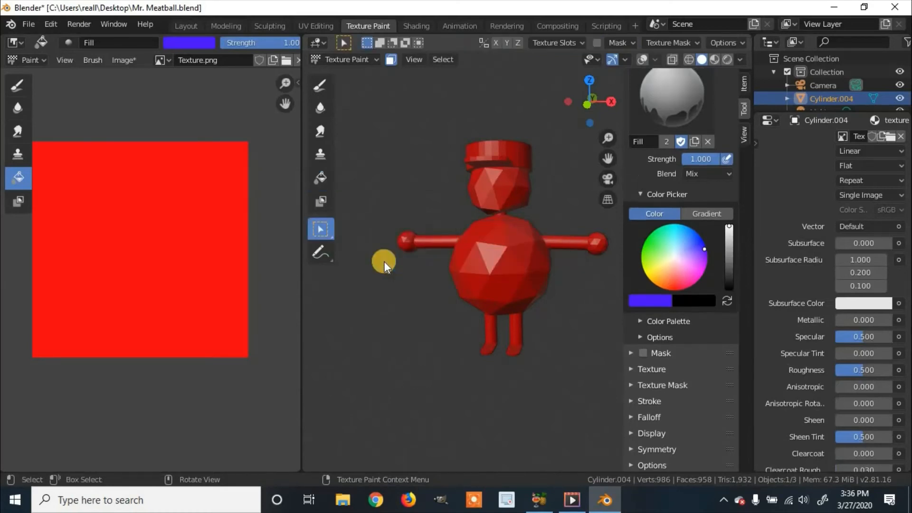
Show the viewport overlays and box-select the faces of the character's hat from several sides.
middle_drag(413, 167, 426, 156)
click(321, 179)
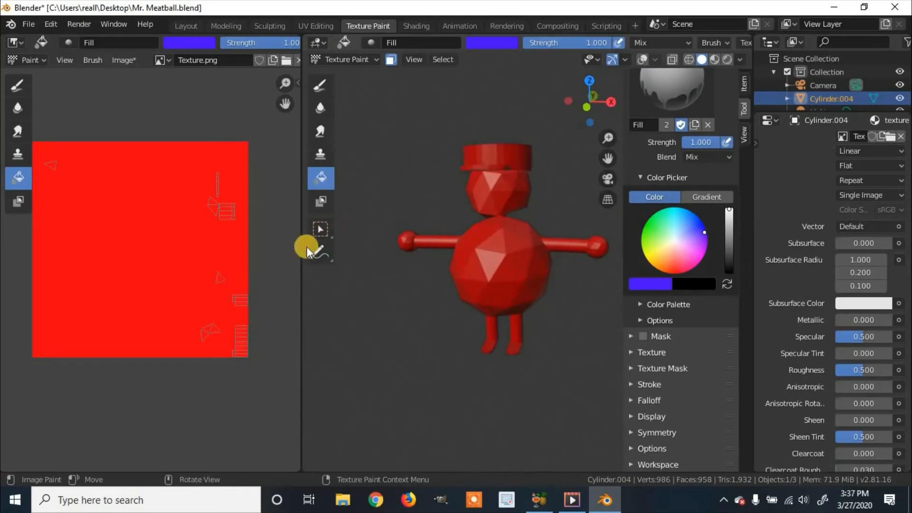
drag(438, 126, 543, 169)
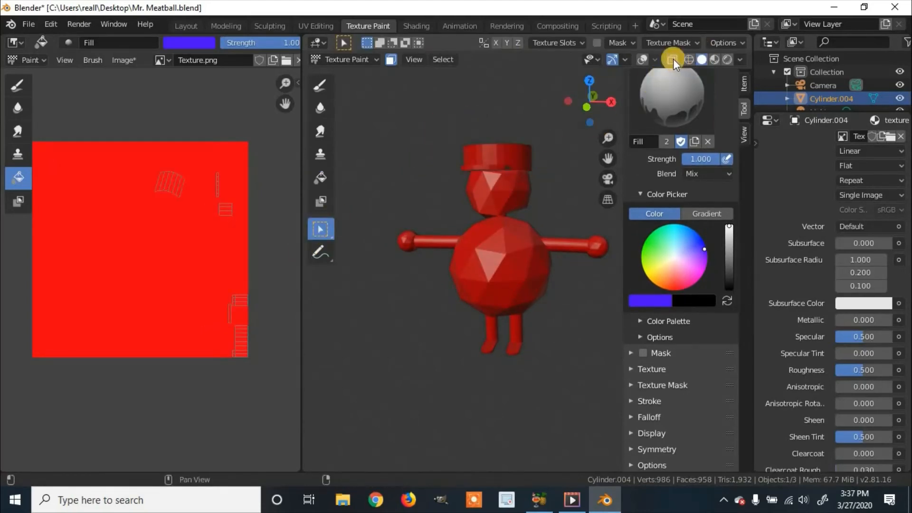
click(643, 58)
middle_drag(495, 135, 532, 146)
drag(494, 135, 578, 168)
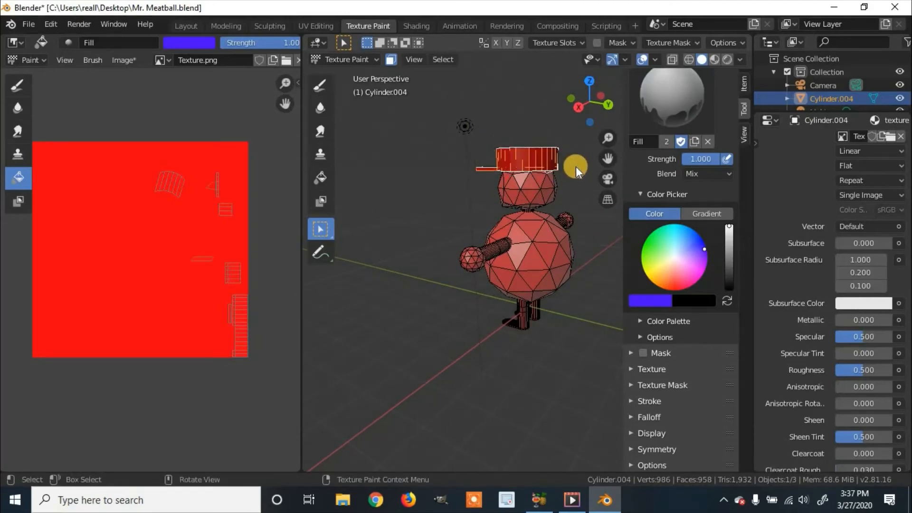
middle_drag(576, 166, 495, 141)
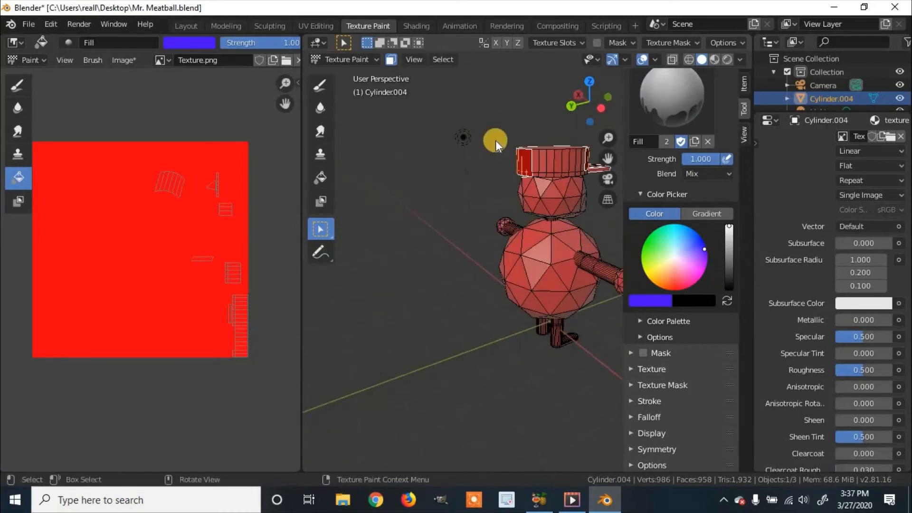
drag(501, 127, 593, 174)
middle_drag(594, 169, 499, 136)
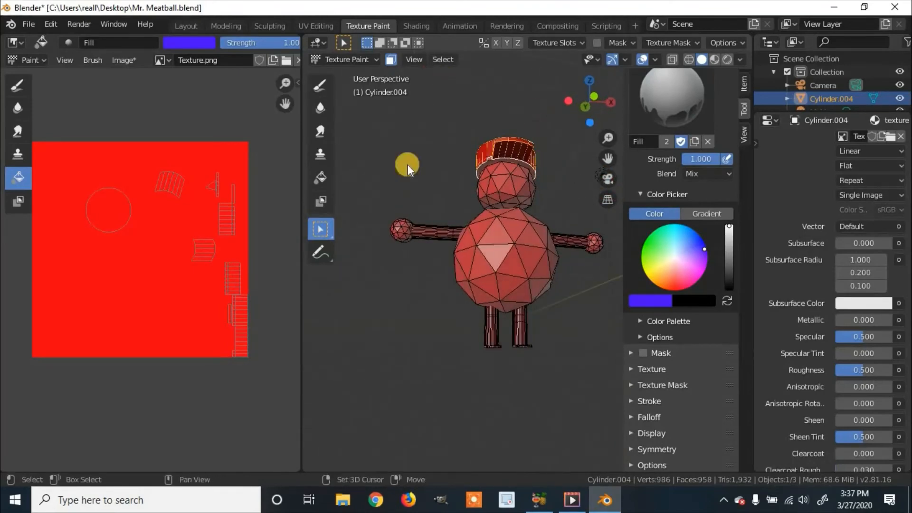
Add the remaining hat faces to the selection with the Tweak tool and fill the hat with violet-blue.
drag(327, 230, 371, 227)
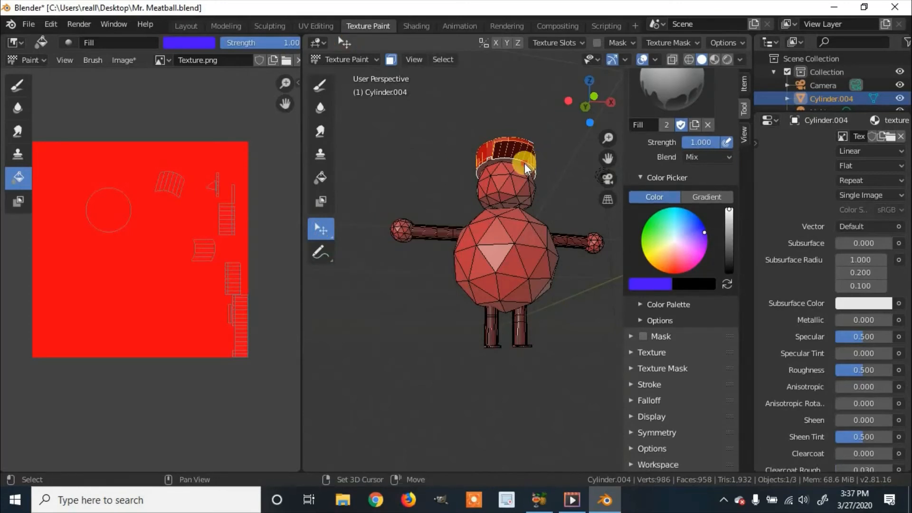
middle_drag(525, 163, 548, 165)
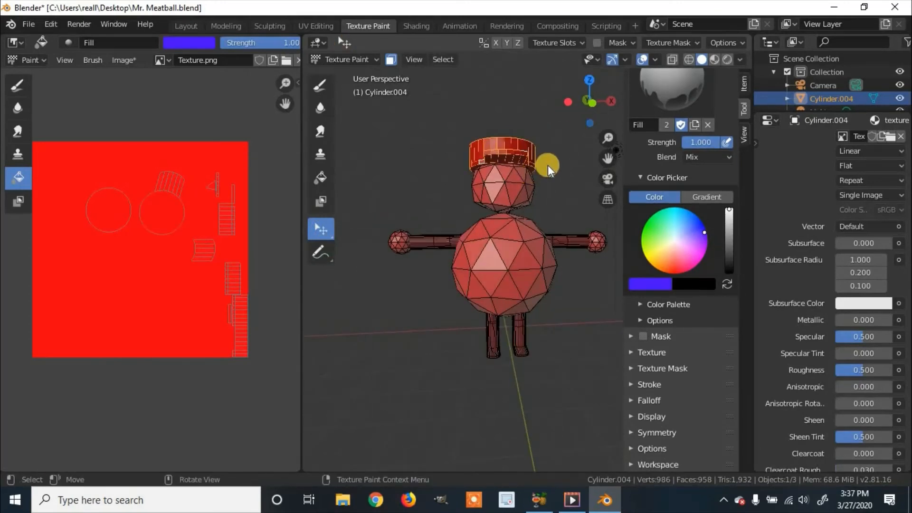
click(320, 177)
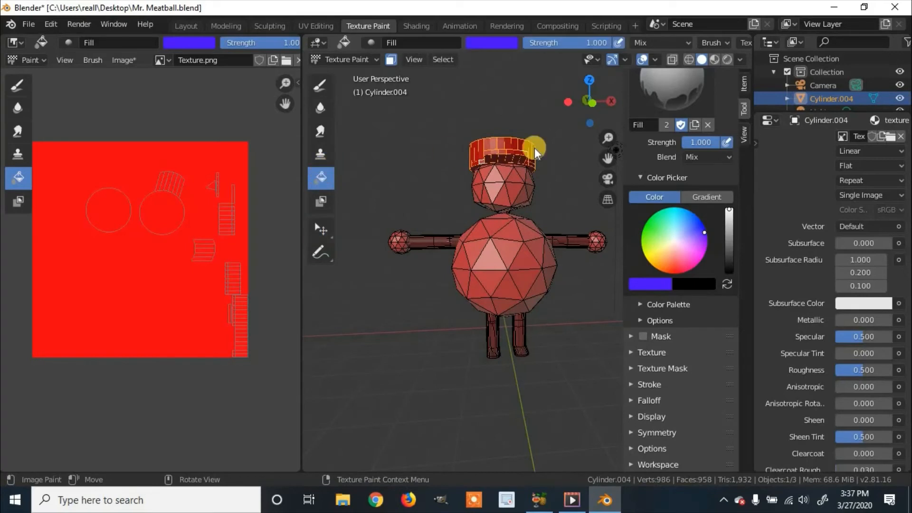
click(511, 145)
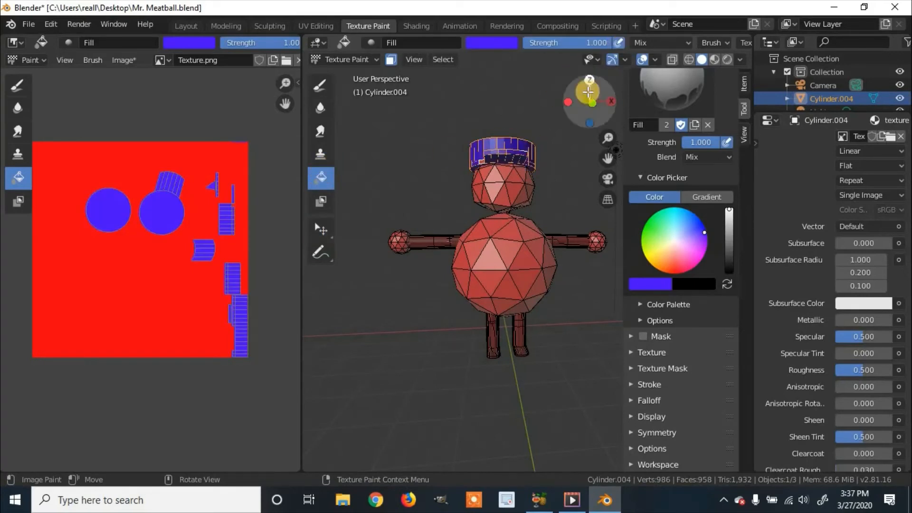
Check the hat without overlays, and select the faces missed along its brim with the Tweak tool.
click(642, 60)
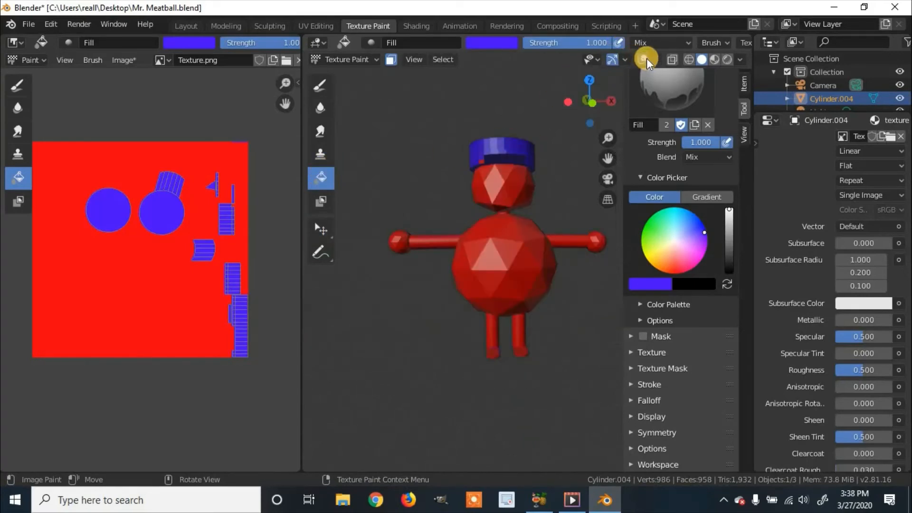
mouse_move(535, 157)
middle_down()
mouse_move(648, 157)
mouse_move(436, 167)
mouse_move(570, 174)
mouse_move(647, 209)
mouse_move(574, 209)
mouse_move(552, 226)
middle_up()
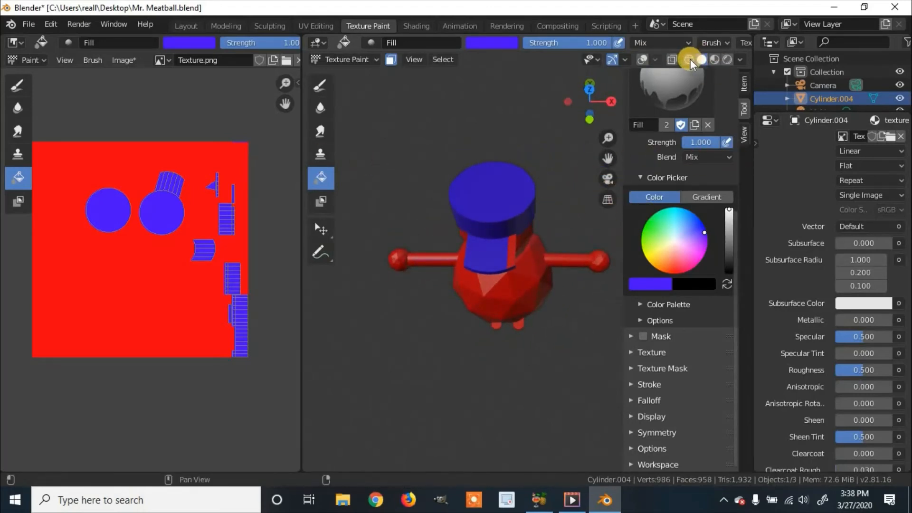
click(642, 60)
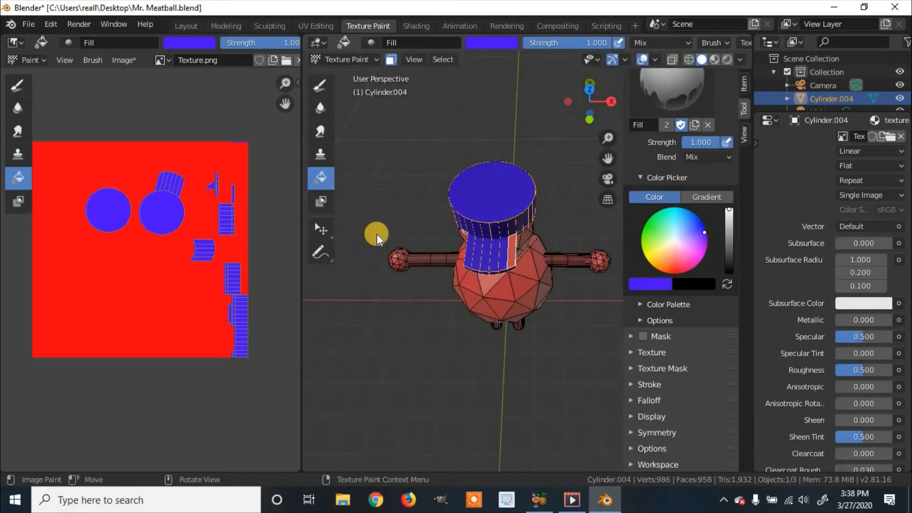
middle_drag(510, 204, 493, 184)
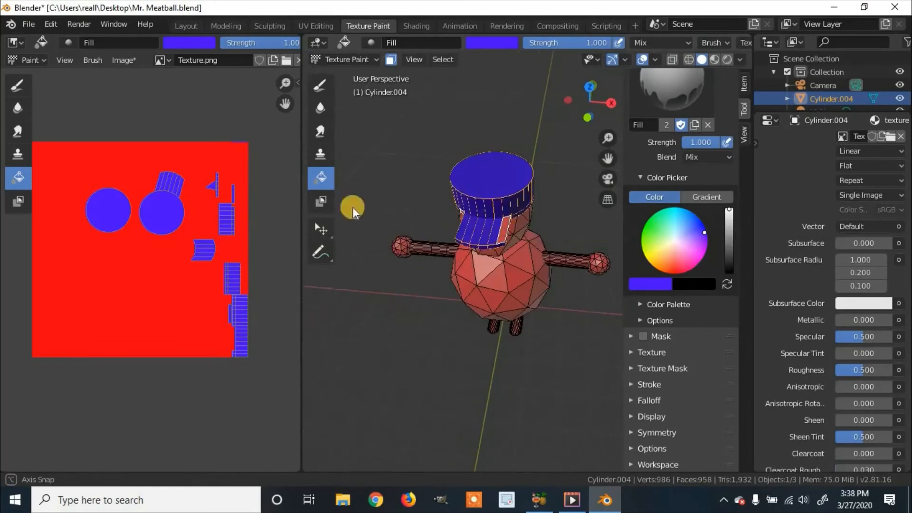
click(326, 230)
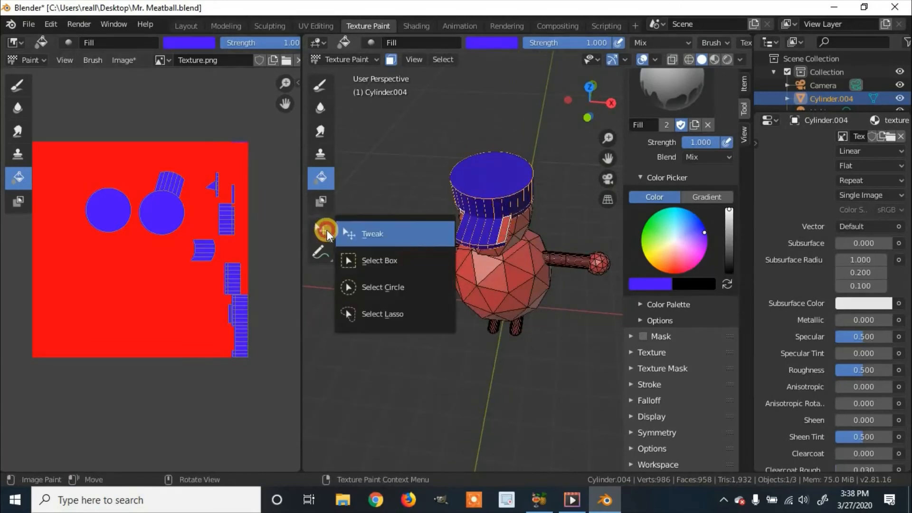
click(380, 237)
click(503, 237)
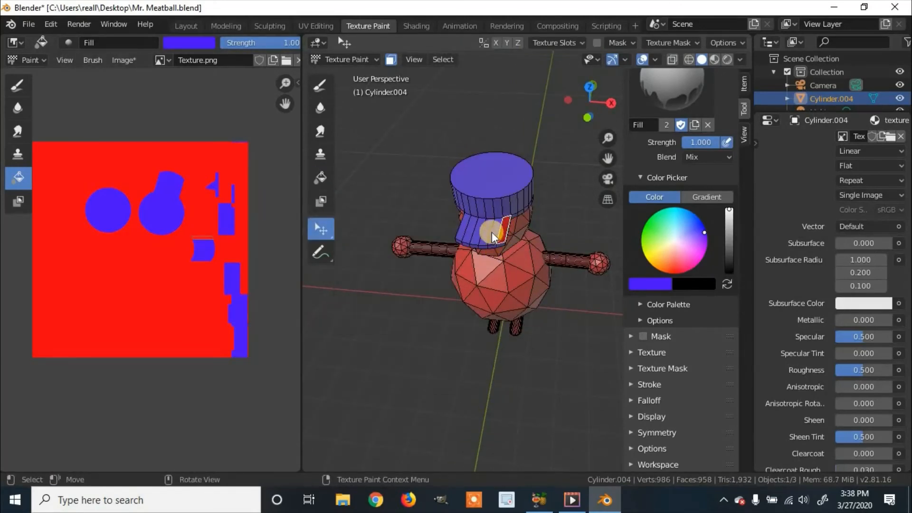
mouse_move(491, 232)
middle_down()
mouse_move(571, 176)
mouse_move(549, 152)
middle_up()
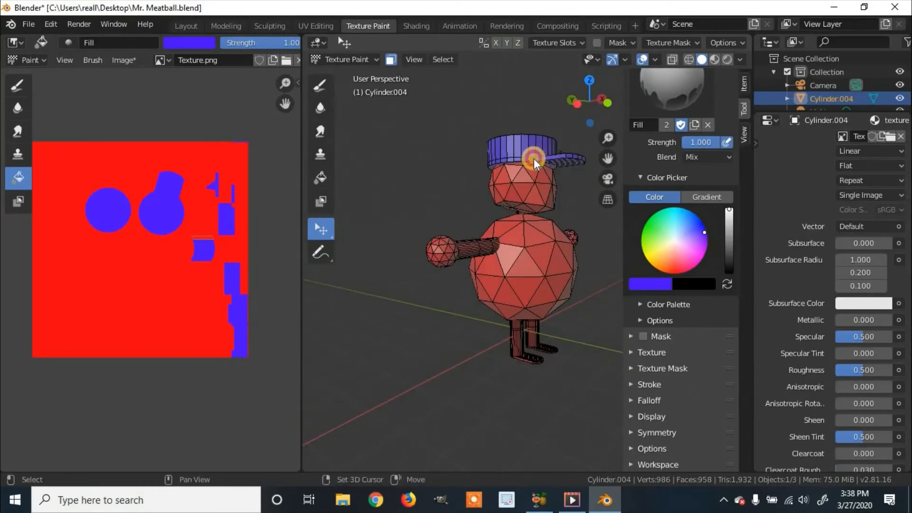
middle_drag(467, 184, 451, 223)
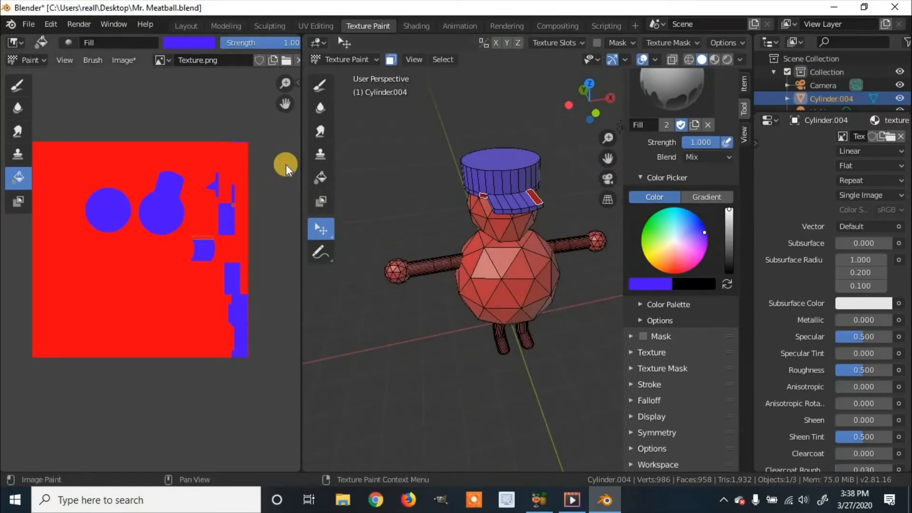
Fill the selected brim faces with violet-blue and hide the viewport overlays to check the hat.
click(326, 176)
middle_drag(505, 229, 480, 195)
click(642, 59)
middle_drag(531, 144, 624, 143)
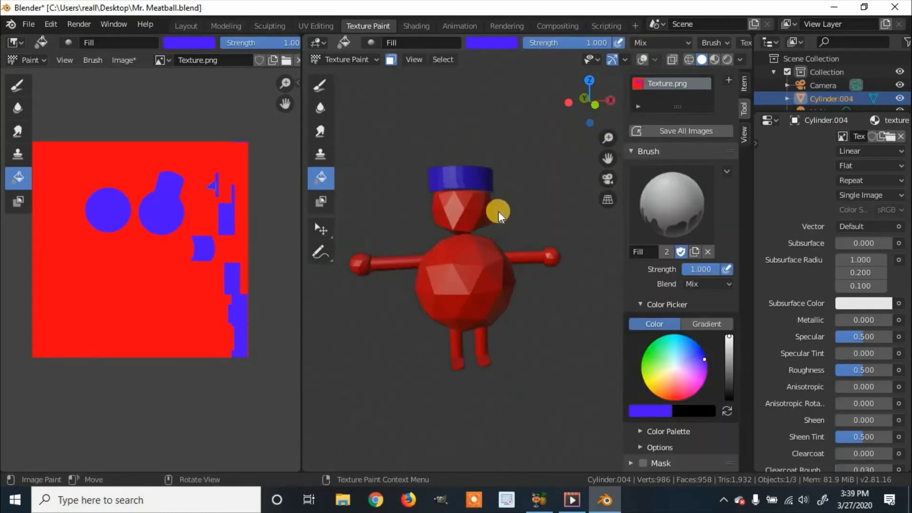
mouse_move(497, 209)
middle_down()
mouse_move(494, 225)
mouse_move(481, 217)
mouse_move(482, 200)
mouse_move(476, 230)
middle_up()
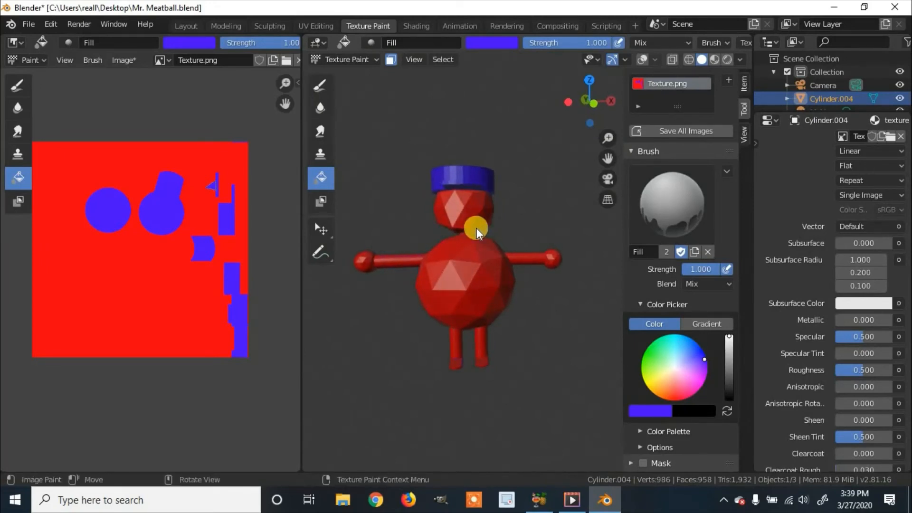
Paint test strokes on the character's body with the Draw brush, changing its color to light blue, and undo the strokes.
click(321, 86)
drag(454, 278, 495, 273)
key(ctrl+z)
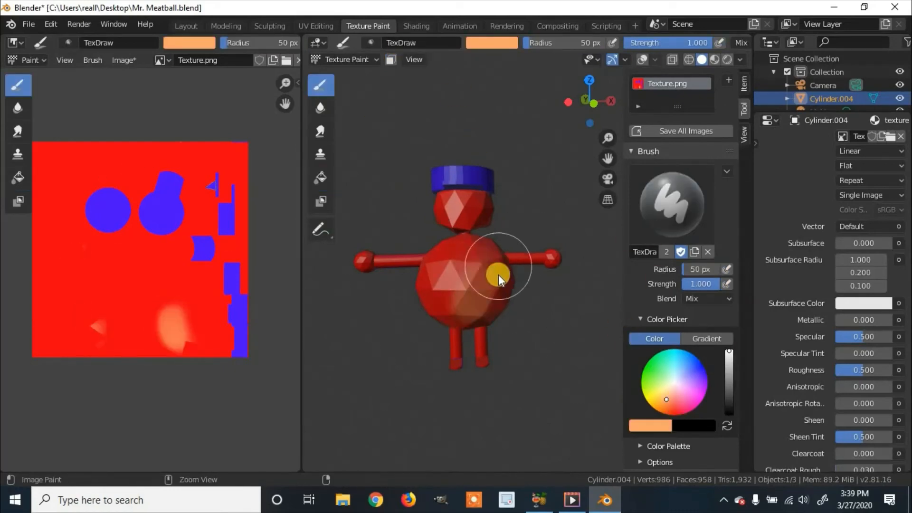
click(685, 371)
scroll(459, 329, up, 4)
shift+middle_drag(459, 329, 547, 333)
drag(444, 290, 532, 372)
key(ctrl+z)
Turn on face selection masking and overlays, and select faces on the front and lower half of the body with the Tweak tool.
click(388, 61)
click(390, 61)
click(642, 60)
click(320, 229)
click(485, 285)
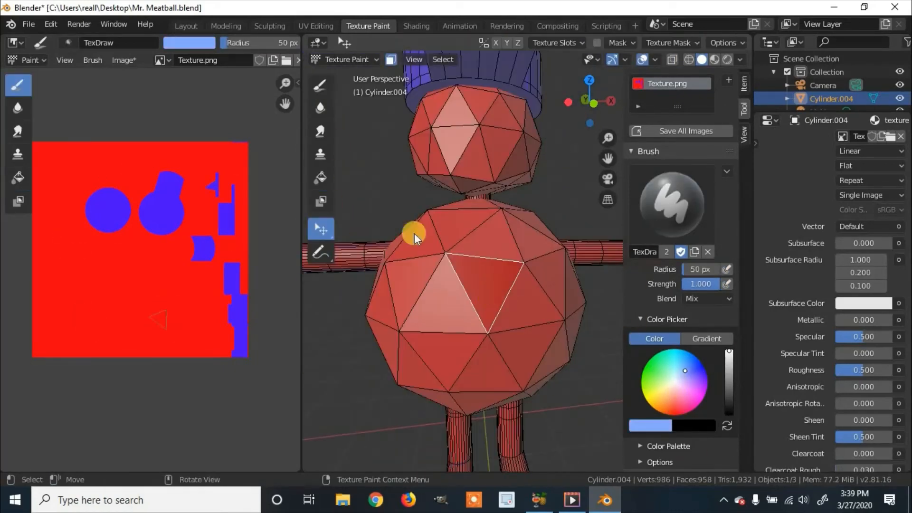
shift+click(446, 300)
middle_drag(517, 374, 449, 292)
shift+click(440, 335)
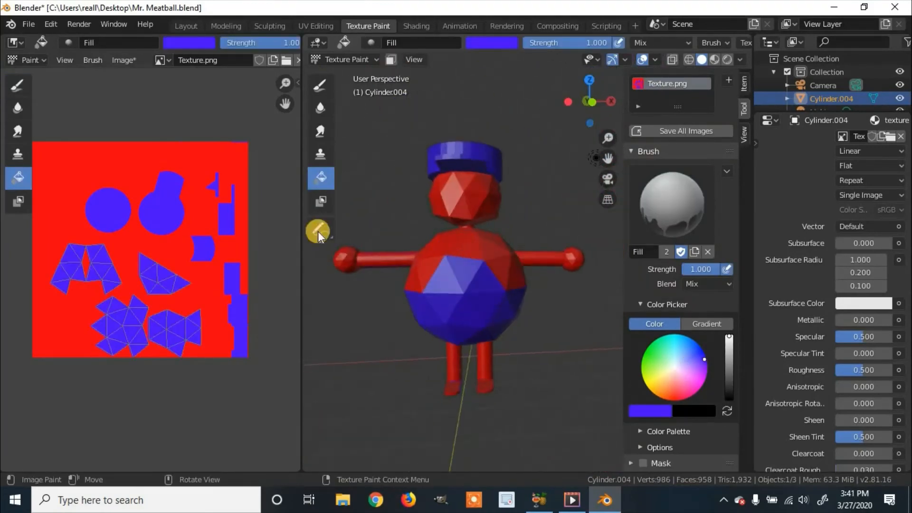
Paint a blue overall strap over the character's shoulder with the 10 px Draw brush, and set the viewport lighting to Flat.
drag(458, 259, 489, 278)
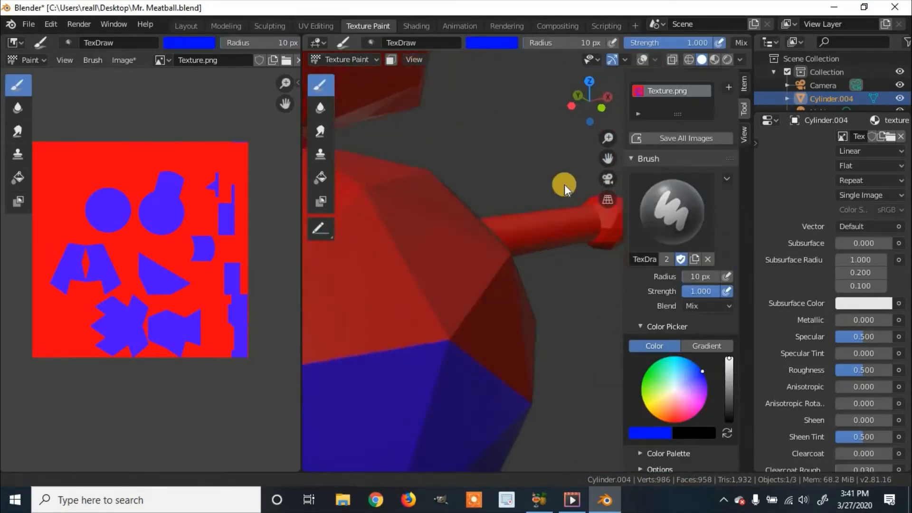
drag(418, 173, 508, 203)
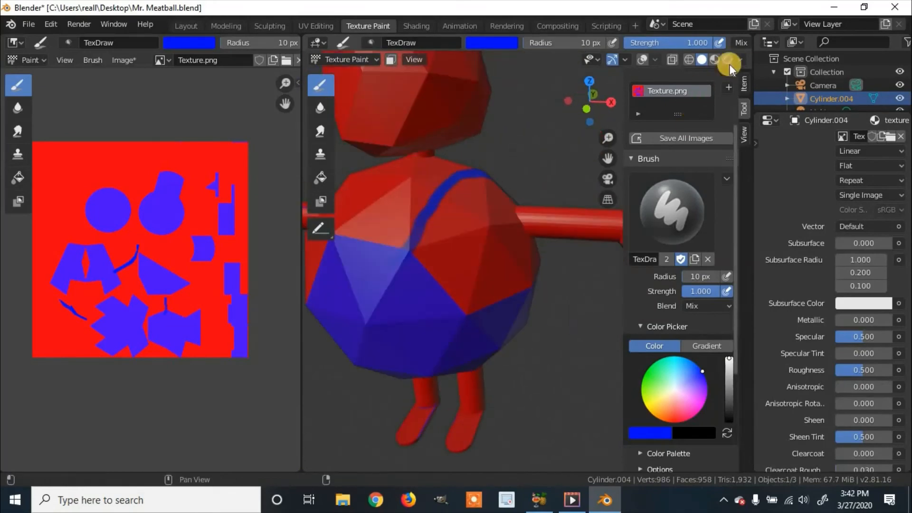
click(740, 59)
click(773, 122)
middle_drag(574, 141, 472, 239)
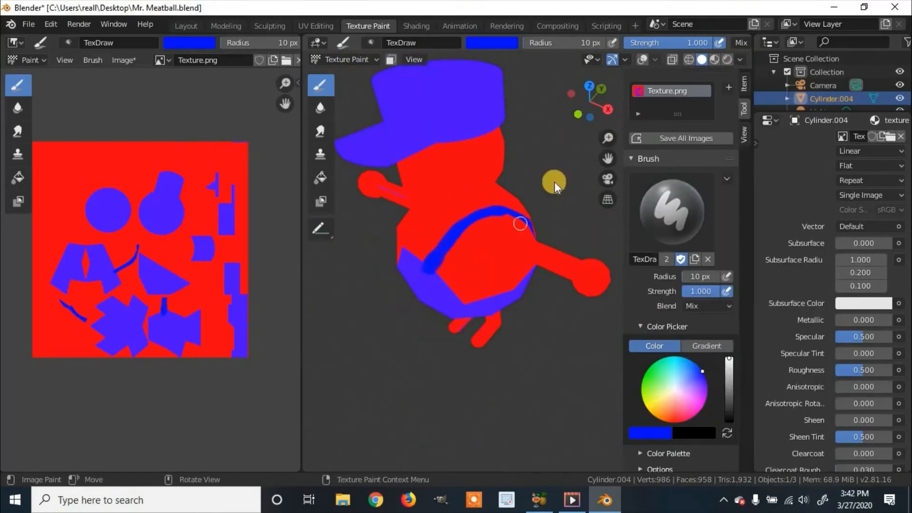
Continue the blue overall straps down the character's back to the violet-blue lower body.
drag(446, 216, 455, 252)
drag(361, 328, 357, 341)
drag(430, 162, 406, 220)
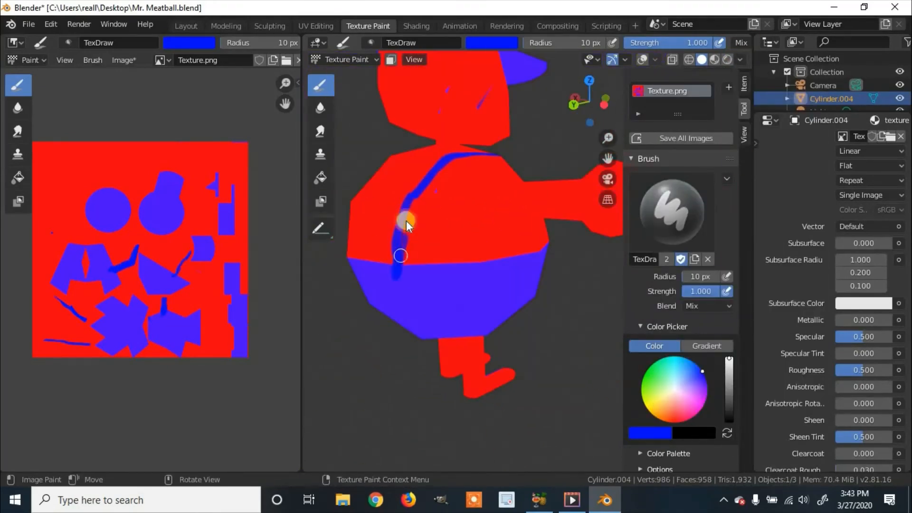
mouse_move(406, 220)
middle_down()
mouse_move(482, 241)
mouse_move(488, 203)
middle_up()
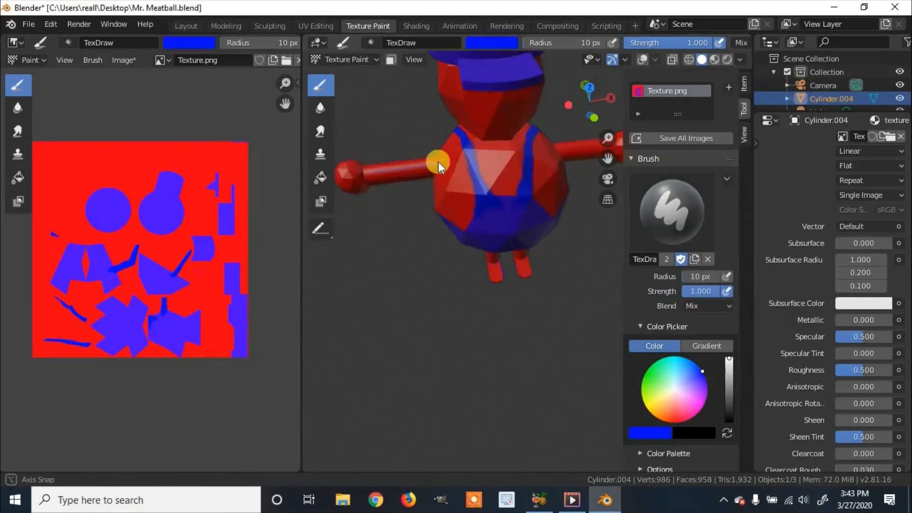
Paint a near-white pocket patch on the front panel of the overalls with the 10 px Draw brush.
middle_drag(437, 159, 546, 237)
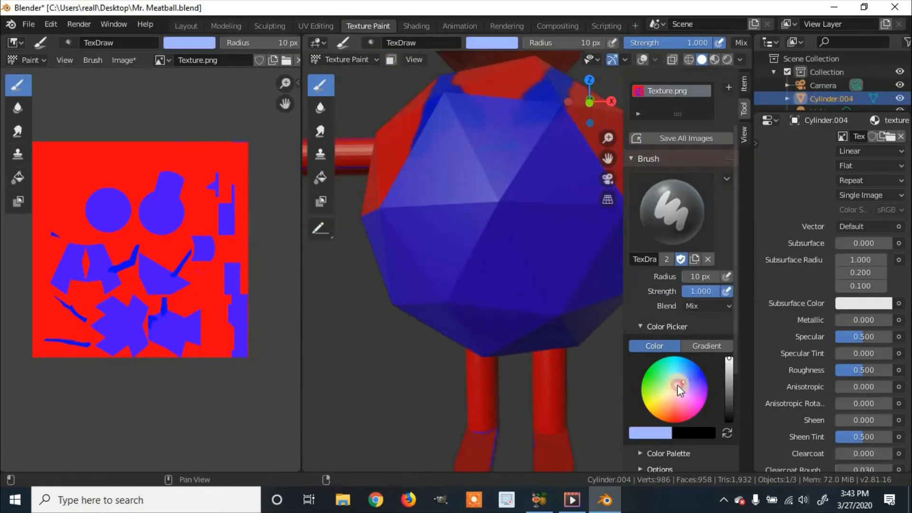
mouse_move(471, 150)
mouse_down()
mouse_move(546, 198)
mouse_move(462, 183)
mouse_move(482, 176)
mouse_up()
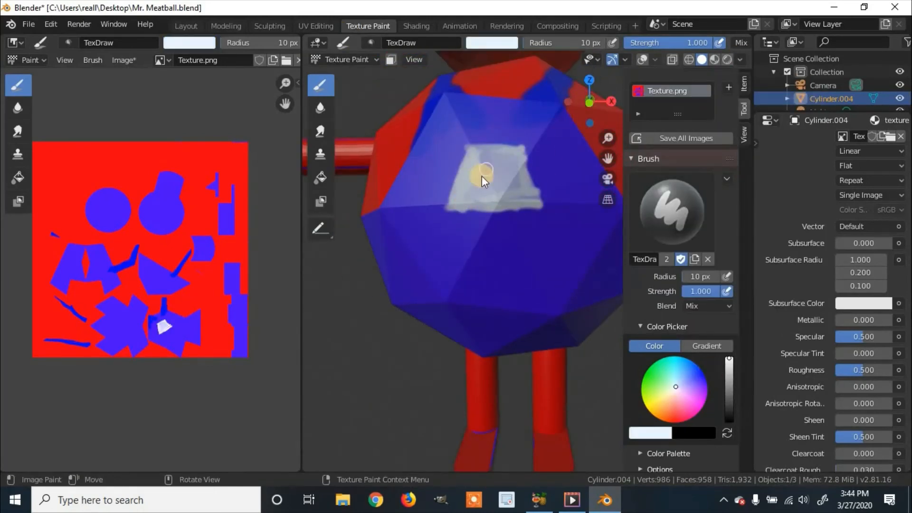
scroll(511, 198, up, 5)
Select the faces of both legs and fill them with blue using the Fill tool.
drag(354, 205, 600, 207)
drag(596, 190, 553, 85)
shift+middle_drag(441, 50, 437, 200)
mouse_move(510, 186)
mouse_down()
mouse_move(417, 191)
mouse_move(456, 204)
mouse_up()
scroll(498, 341, down, 7)
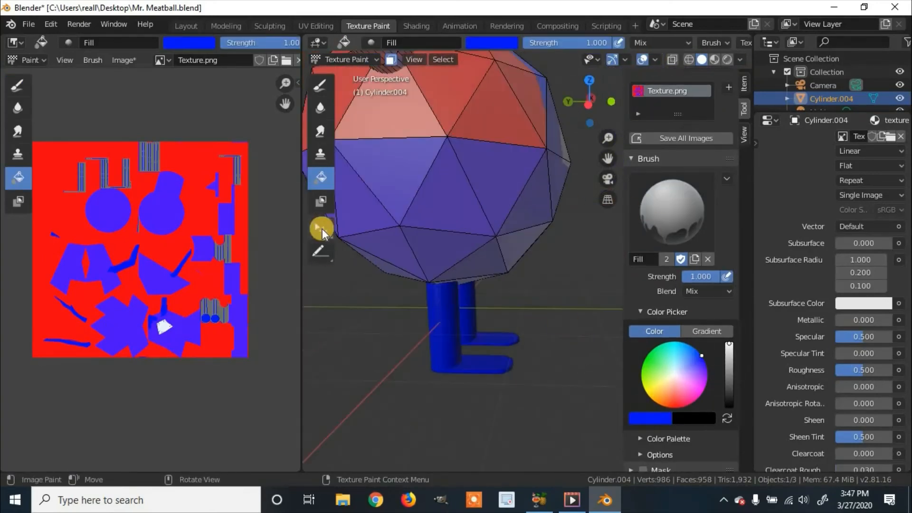
Select the faces of both feet at the ends of the legs and fill them with red.
click(321, 229)
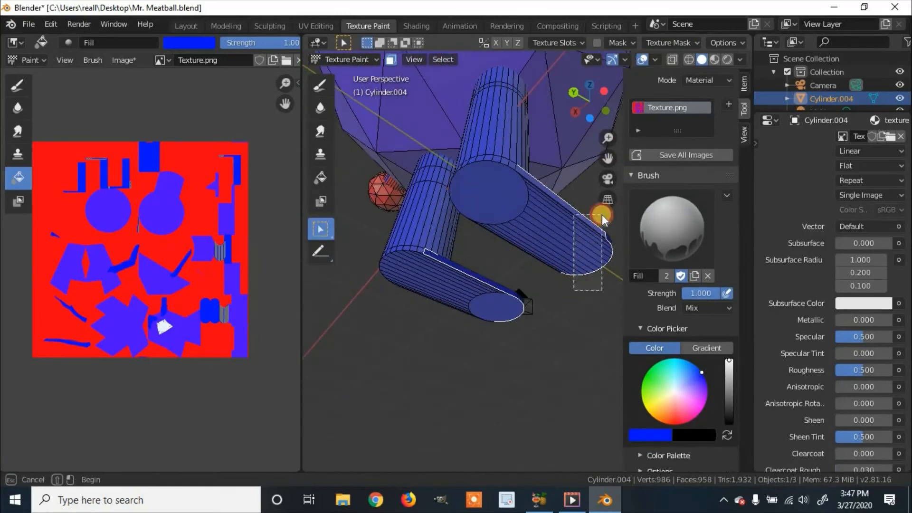
drag(321, 230, 406, 227)
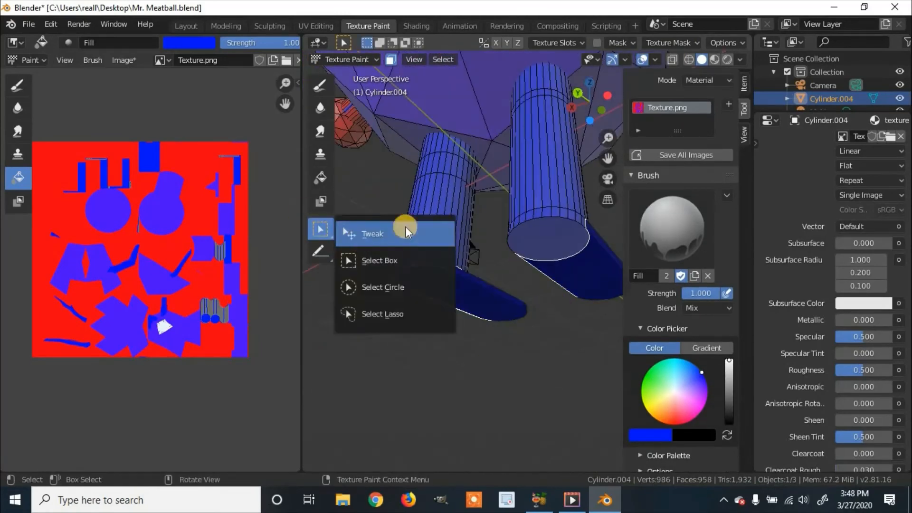
click(399, 260)
drag(407, 311, 488, 303)
middle_drag(488, 303, 507, 330)
scroll(480, 339, up, 3)
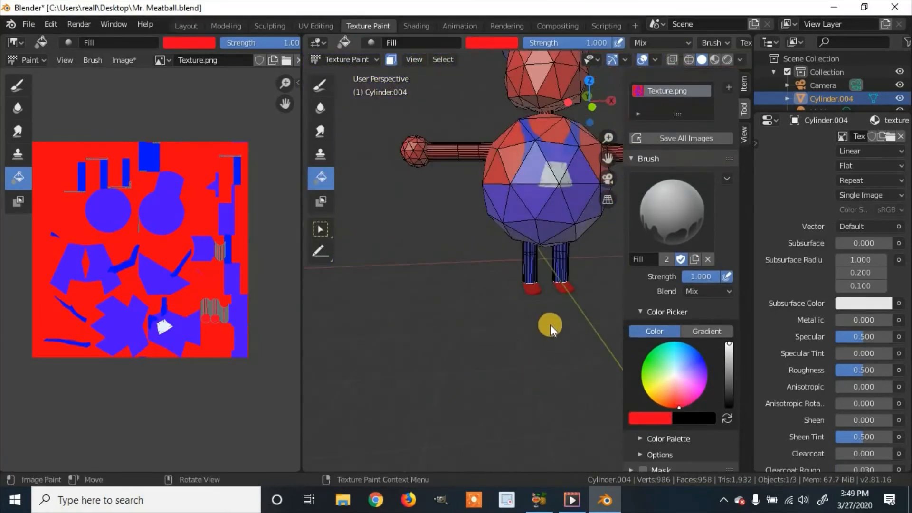
Select the red faces of the upper torso around the overalls and fill them with near-white to make a shirt.
middle_drag(552, 324, 361, 199)
click(391, 59)
click(642, 59)
click(321, 230)
drag(480, 171, 583, 206)
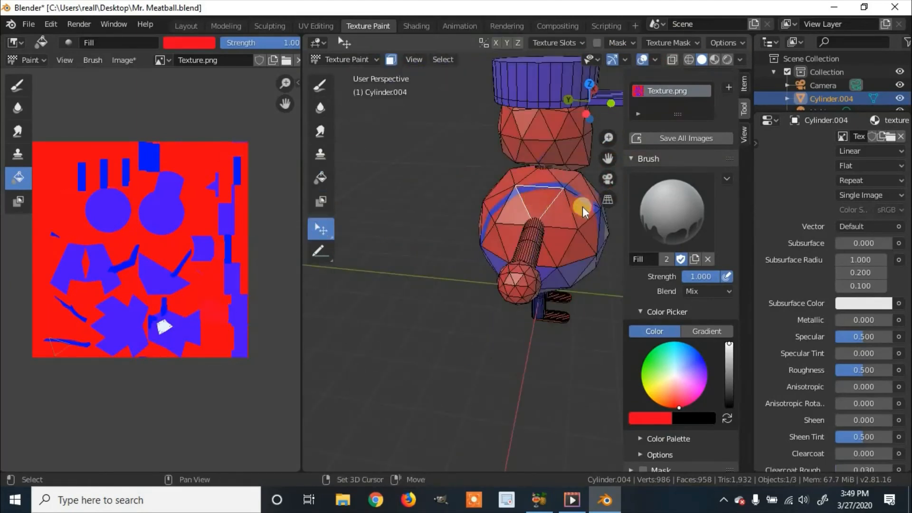
scroll(560, 204, up, 4)
mouse_move(583, 207)
middle_down()
mouse_move(481, 196)
mouse_move(564, 214)
mouse_move(546, 275)
mouse_move(605, 281)
mouse_move(589, 250)
mouse_move(544, 233)
mouse_move(442, 233)
mouse_move(513, 227)
middle_up()
scroll(481, 196, down, 4)
shift+click(546, 275)
shift+click(604, 281)
scroll(256, 237, down, 1)
click(321, 178)
click(677, 375)
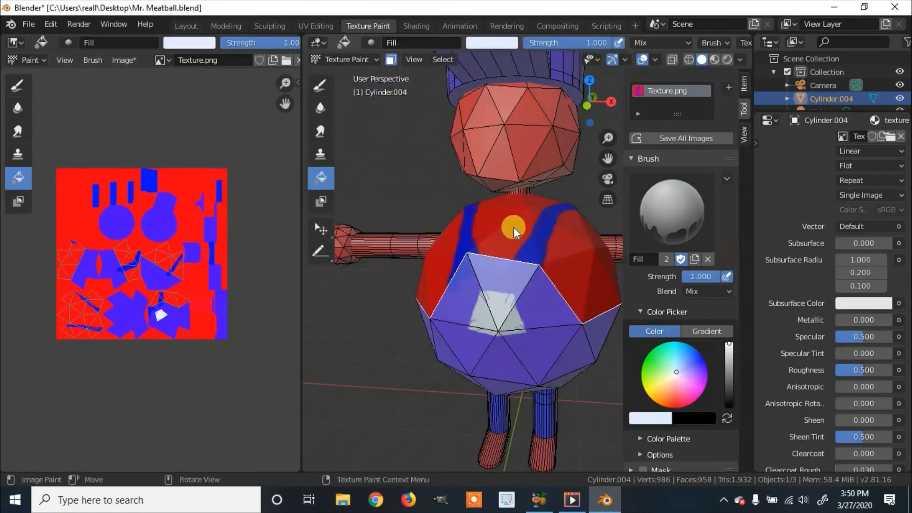
click(513, 227)
scroll(546, 239, down, 2)
scroll(570, 246, down, 3)
Turn off the face mask and paint a blue overall strap over one shoulder with the 5 px Draw brush.
click(391, 60)
click(321, 85)
click(702, 372)
mouse_move(479, 280)
middle_down()
mouse_move(483, 332)
mouse_move(497, 300)
middle_up()
mouse_move(497, 300)
mouse_down()
mouse_move(502, 345)
mouse_move(499, 297)
mouse_up()
scroll(460, 397, up, 3)
middle_drag(461, 398, 618, 200)
drag(558, 281, 552, 281)
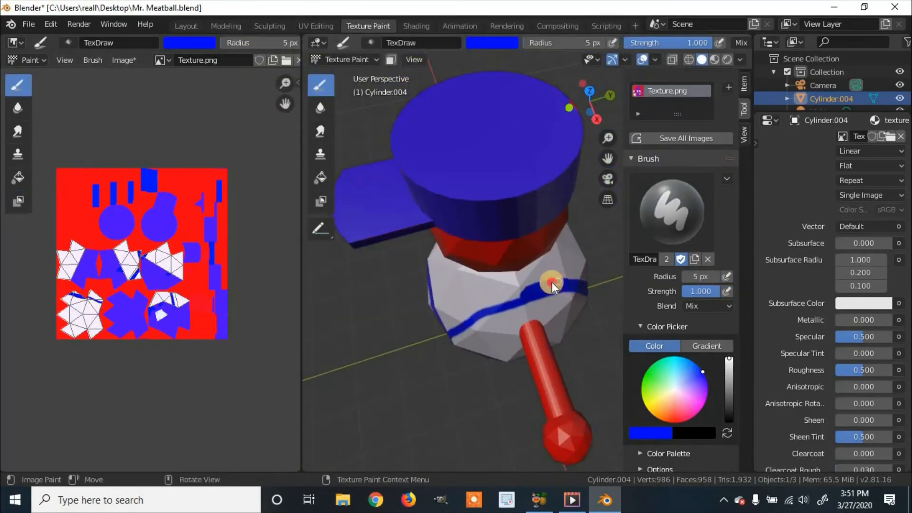
Paint two blue straps crossing on the character's back with the 5 px Draw brush.
middle_drag(464, 315, 520, 220)
drag(566, 139, 502, 249)
middle_drag(397, 199, 616, 195)
drag(553, 126, 471, 251)
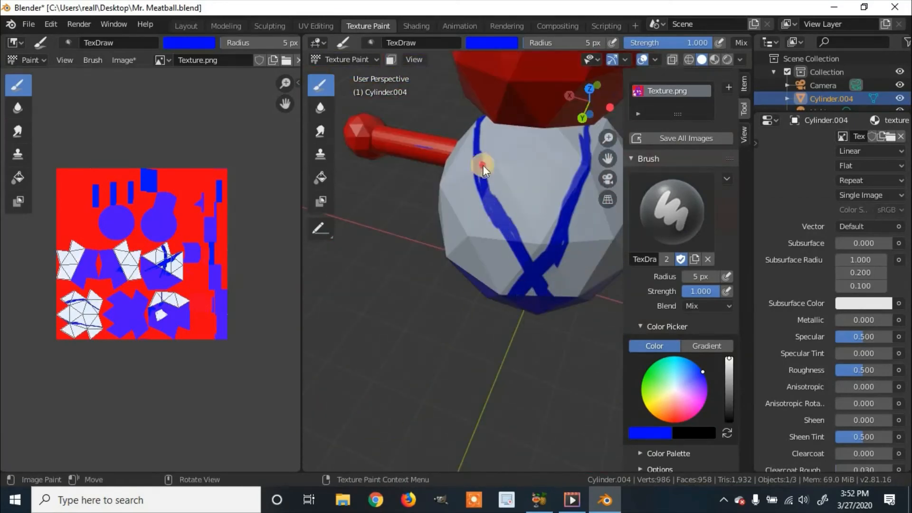
mouse_move(483, 164)
middle_down()
mouse_move(517, 336)
mouse_move(554, 238)
mouse_move(457, 247)
mouse_move(508, 276)
middle_up()
Paint the blue strap over the other shoulder and join it to the straps on the front and back.
mouse_move(523, 352)
mouse_down()
mouse_move(540, 298)
mouse_move(509, 259)
mouse_up()
scroll(453, 303, up, 3)
mouse_move(454, 303)
middle_down()
mouse_move(491, 284)
mouse_move(663, 252)
middle_up()
drag(474, 333, 359, 449)
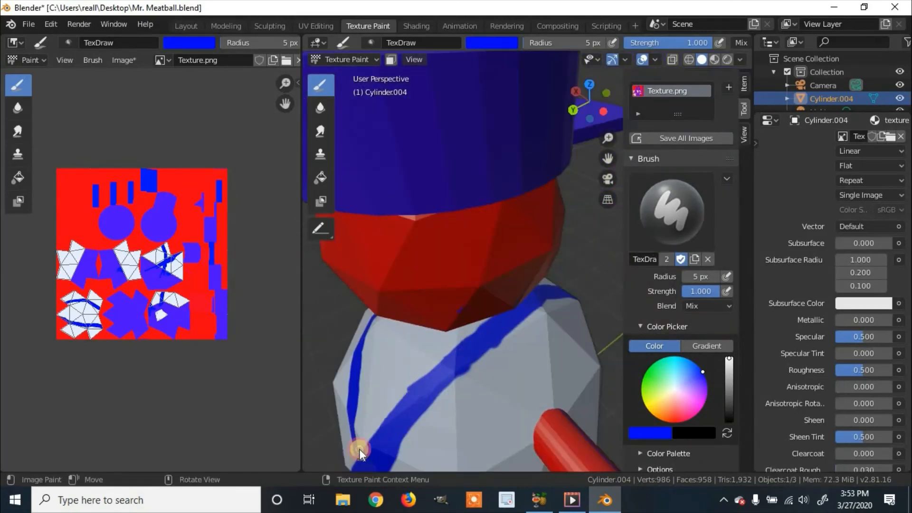
scroll(346, 224, down, 6)
middle_drag(346, 224, 436, 209)
scroll(510, 263, down, 4)
scroll(510, 263, up, 6)
middle_drag(562, 257, 541, 255)
Select the faces of one hand with X-ray and face masking enabled, and fill them with near-white.
click(320, 178)
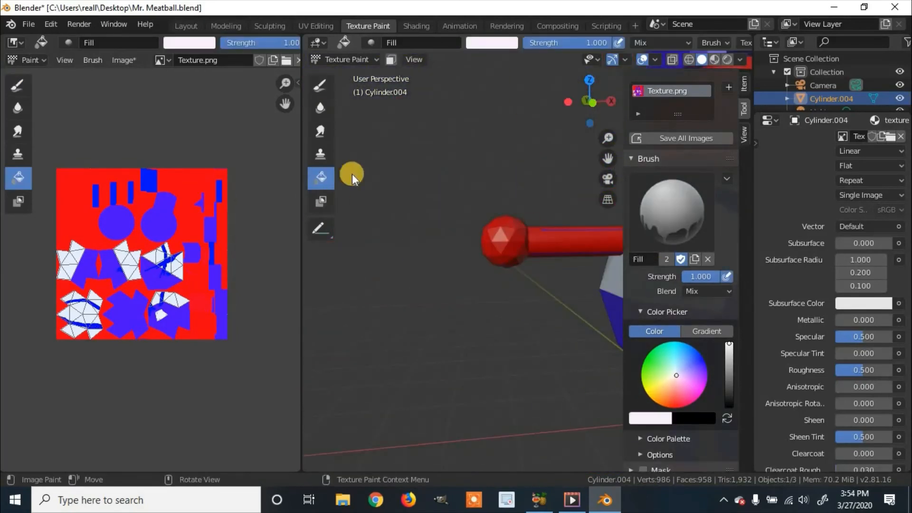
click(391, 59)
click(672, 59)
drag(320, 229, 387, 262)
scroll(427, 268, down, 4)
middle_drag(456, 266, 447, 304)
drag(354, 209, 443, 264)
middle_drag(443, 263, 509, 232)
click(331, 229)
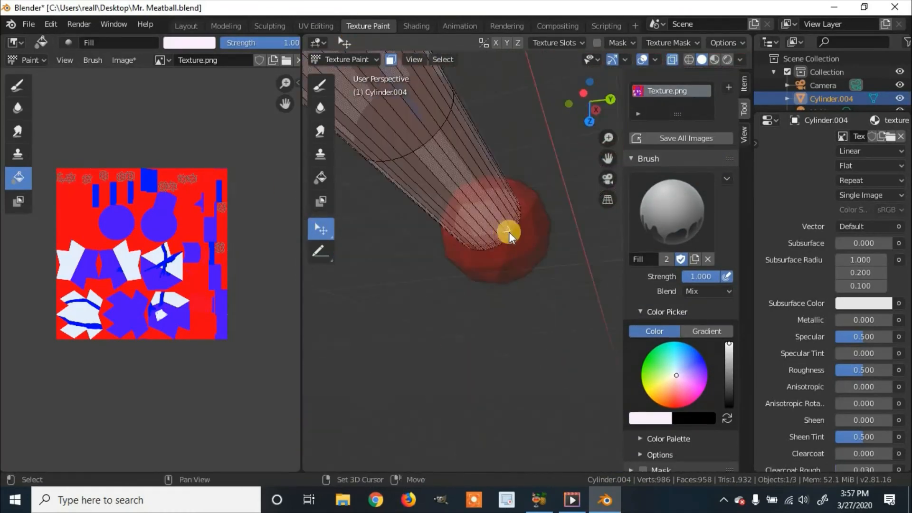
click(321, 178)
scroll(475, 228, down, 8)
middle_drag(385, 474, 421, 204)
Fill the other hand with near-white and turn off the X-ray view and viewport overlays.
click(391, 59)
click(391, 60)
scroll(421, 204, up, 5)
click(324, 184)
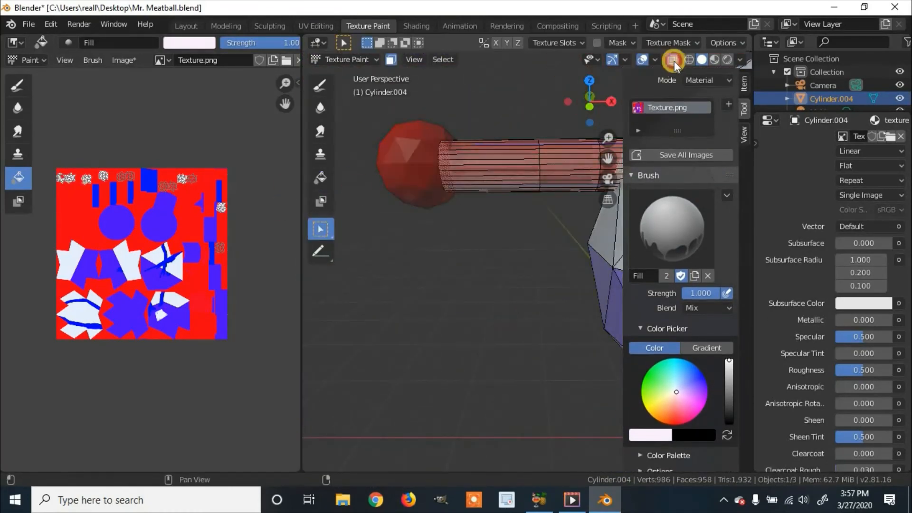
scroll(495, 228, down, 5)
click(641, 60)
scroll(531, 219, up, 4)
click(391, 59)
click(489, 100)
key(ctrl+z)
click(391, 60)
Select two triangular faces on the front of the head and fill them with near-white as eyes.
click(321, 229)
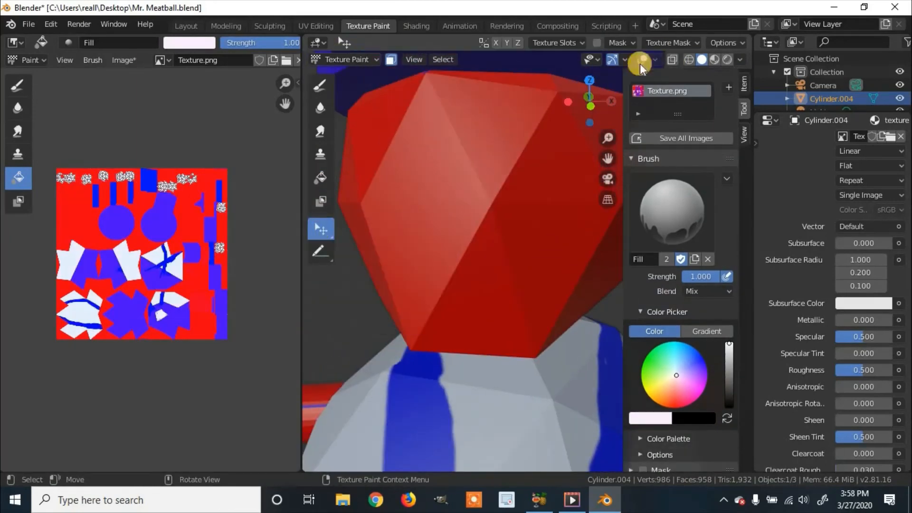
click(641, 60)
click(322, 178)
click(643, 60)
Outline a black triangular pupil in one eye with the 5 px Draw brush and fill it in at 10 px.
click(321, 85)
mouse_move(361, 245)
mouse_down()
mouse_move(422, 141)
mouse_move(467, 246)
mouse_up()
drag(364, 246, 468, 247)
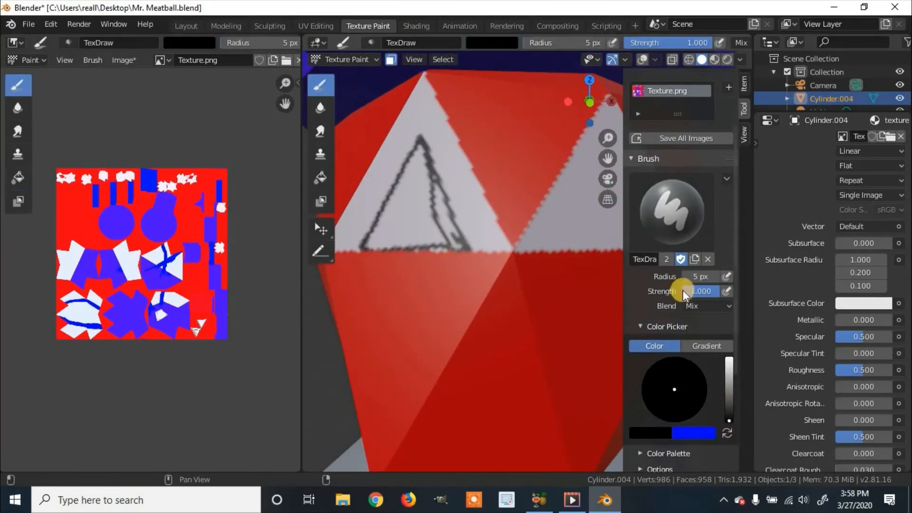
double_click(700, 277)
text(10)
key(Return)
mouse_move(420, 147)
mouse_down()
mouse_move(383, 216)
mouse_move(442, 247)
mouse_up()
scroll(533, 235, down, 5)
Paint a matching black triangular pupil in the other eye, using brush radii of 5 px and 10 px.
shift+middle_drag(533, 235, 484, 216)
scroll(484, 217, up, 4)
double_click(701, 276)
text(5)
key(Return)
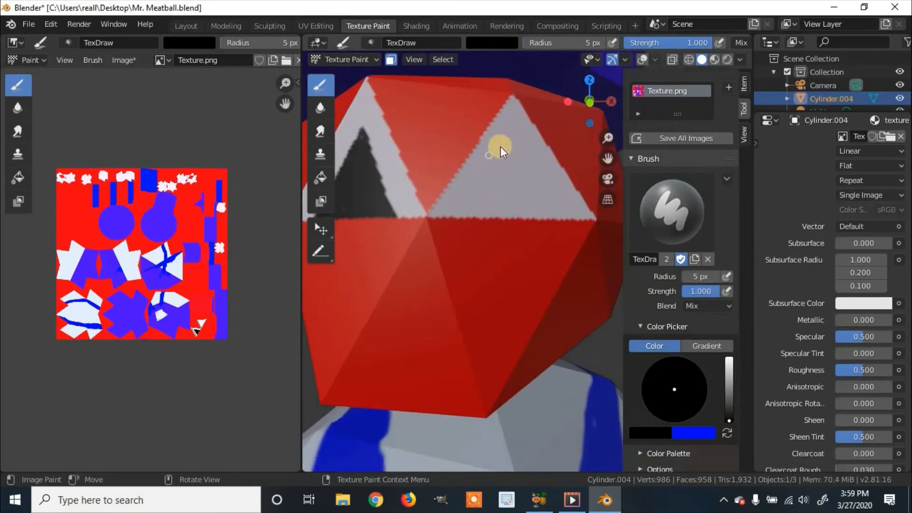
double_click(700, 276)
text(10)
key(Return)
mouse_move(505, 149)
mouse_down()
mouse_move(517, 157)
mouse_move(515, 187)
mouse_up()
scroll(468, 224, down, 3)
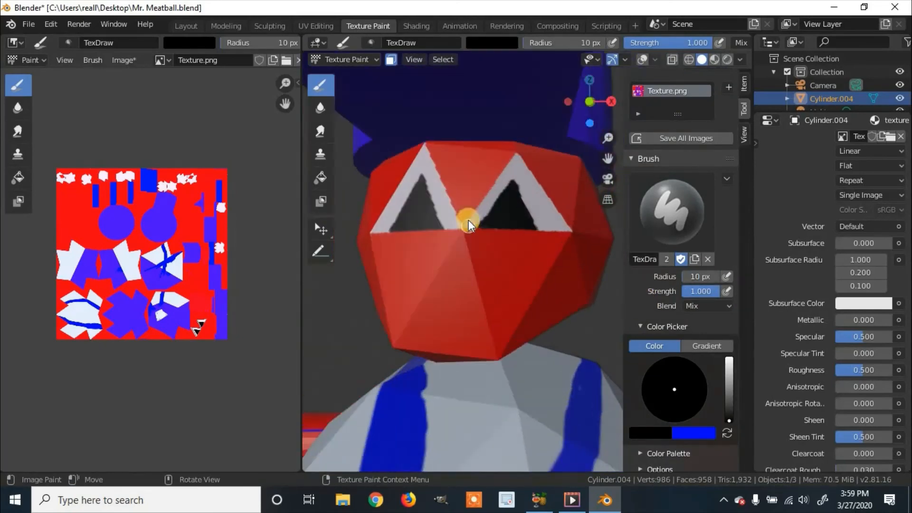
Paint near-white highlights inside both black pupils with the 10 px Draw brush.
scroll(469, 224, up, 4)
click(676, 390)
drag(677, 389, 676, 387)
mouse_move(511, 221)
mouse_down()
mouse_move(466, 224)
mouse_move(515, 238)
mouse_move(546, 275)
mouse_up()
key(ctrl+z)
scroll(466, 224, up, 3)
middle_drag(523, 228, 481, 195)
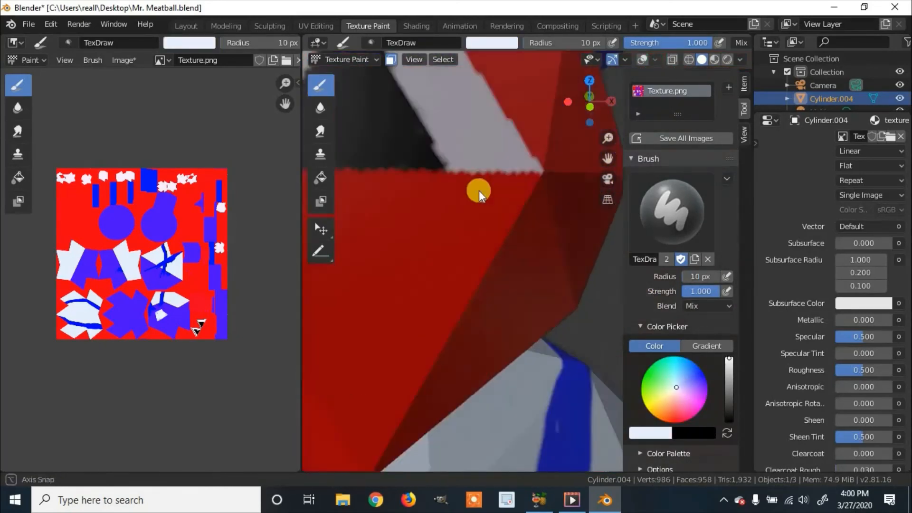
drag(445, 241, 486, 275)
scroll(486, 275, down, 3)
shift+middle_drag(494, 370, 525, 265)
Outline a smiling mouth below the eyes in black with a 5 px brush radius.
key(x)
scroll(444, 205, up, 1)
double_click(703, 277)
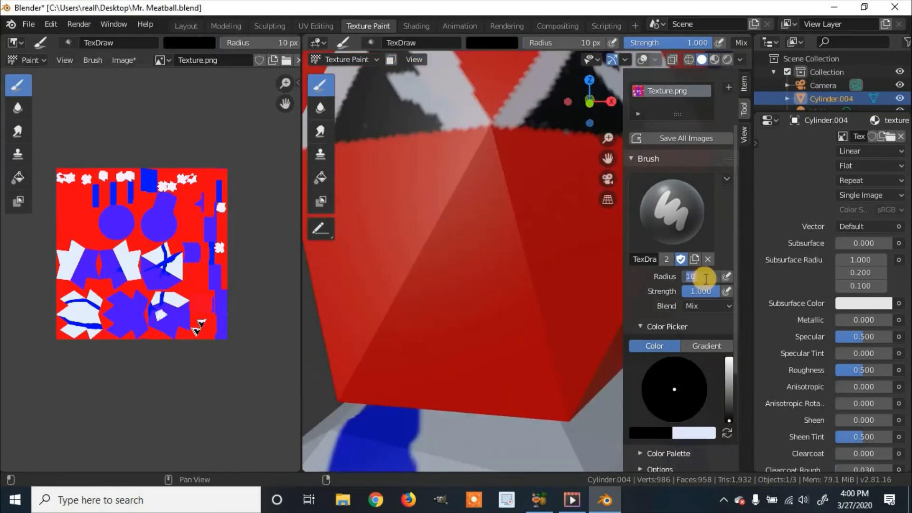
text(5)
key(Return)
drag(388, 245, 589, 246)
Try to paint near-white teeth inside the mouth outline.
scroll(522, 266, up, 3)
scroll(686, 352, down, 3)
click(727, 353)
double_click(701, 197)
text(10)
key(Return)
drag(350, 238, 620, 258)
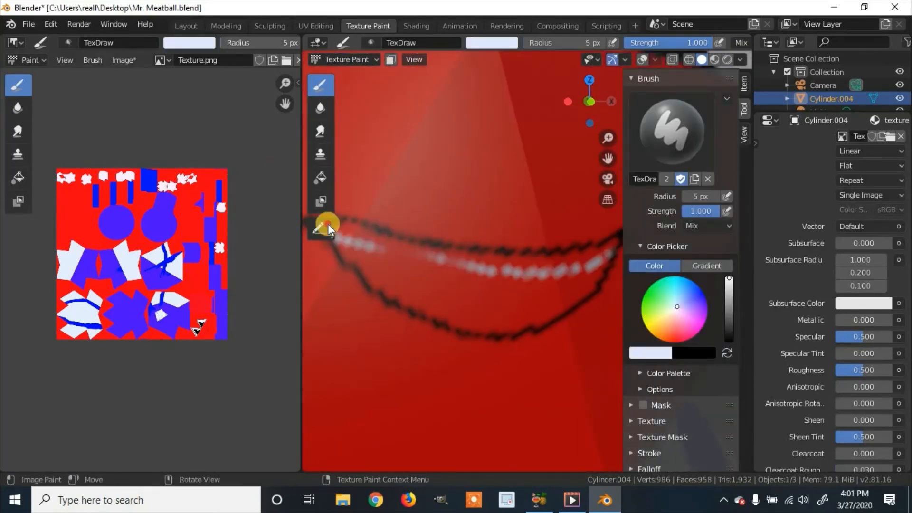
drag(346, 236, 618, 256)
scroll(596, 265, down, 2)
key(ctrl+z)
key(ctrl+z)
key(ctrl+z)
Fill in the mouth with black, raising the Draw brush radius to 15 px.
click(727, 353)
drag(504, 257, 568, 260)
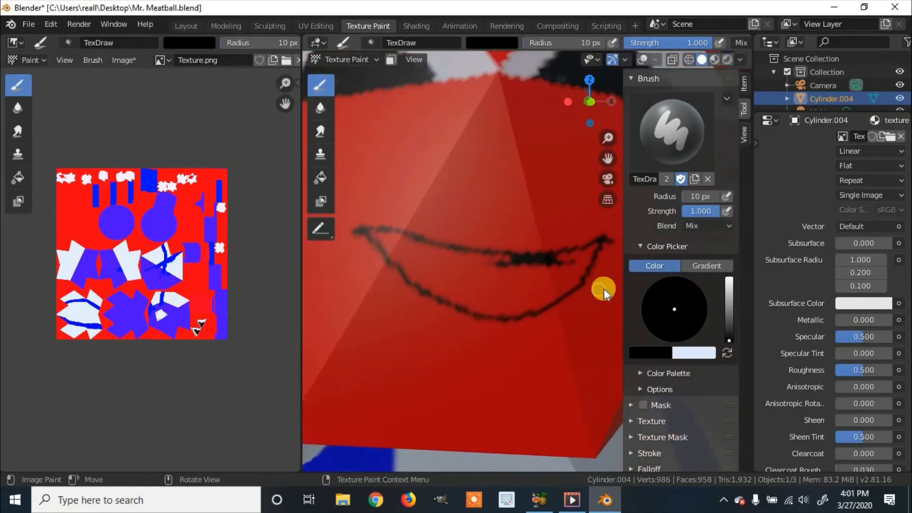
drag(700, 196, 704, 197)
mouse_move(389, 231)
mouse_down()
mouse_move(531, 271)
mouse_move(487, 308)
mouse_up()
scroll(480, 293, down, 10)
middle_drag(480, 293, 532, 285)
Pick a dark red and paint wavy hair strands on the head just below the hat with the 15 px brush.
scroll(499, 285, up, 10)
click(727, 353)
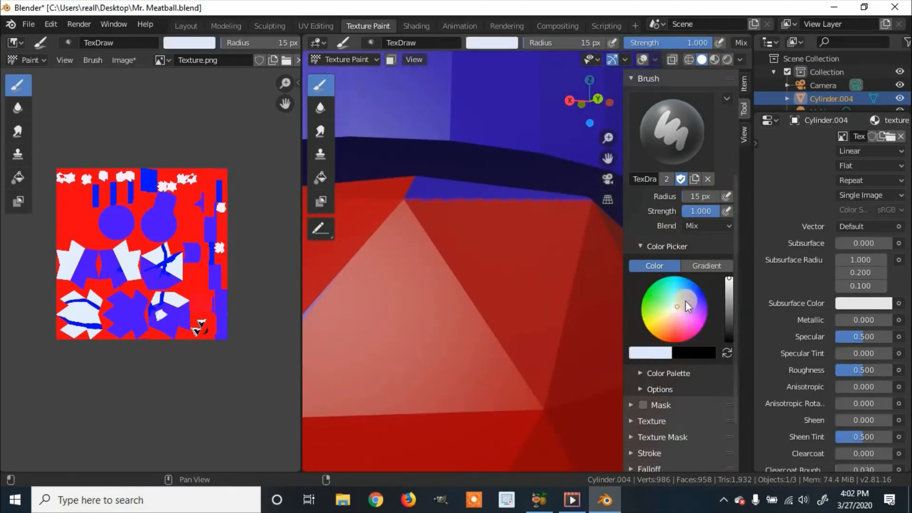
drag(686, 307, 672, 343)
drag(730, 280, 729, 308)
mouse_move(450, 185)
mouse_down()
mouse_move(514, 315)
mouse_move(499, 368)
mouse_up()
drag(558, 204, 541, 340)
scroll(541, 333, down, 8)
middle_drag(541, 285, 505, 250)
scroll(505, 251, up, 8)
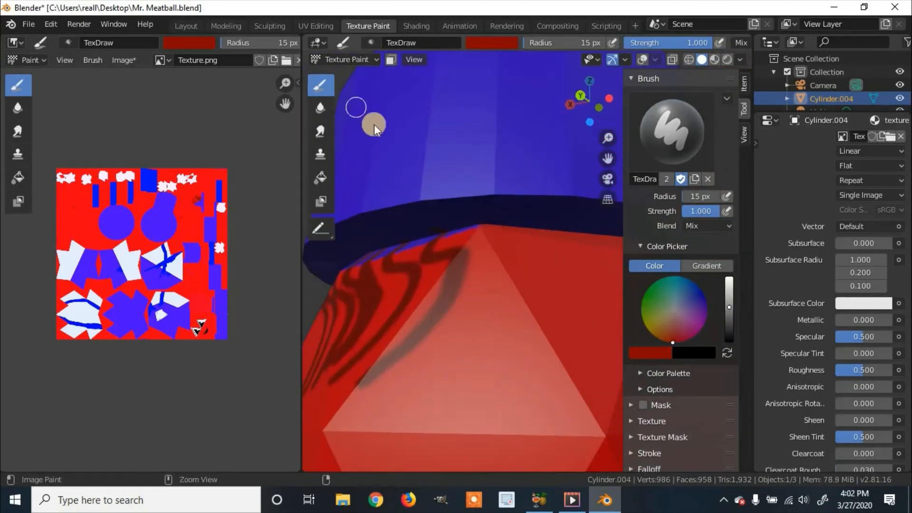
Paint more wavy dark red hair strands across the back of the head under the hat.
drag(491, 230, 437, 374)
drag(529, 232, 489, 381)
drag(576, 240, 539, 366)
middle_drag(548, 342, 504, 328)
drag(581, 250, 476, 380)
middle_drag(613, 261, 547, 261)
drag(513, 252, 384, 377)
drag(549, 259, 428, 399)
scroll(428, 356, down, 8)
middle_drag(408, 309, 489, 285)
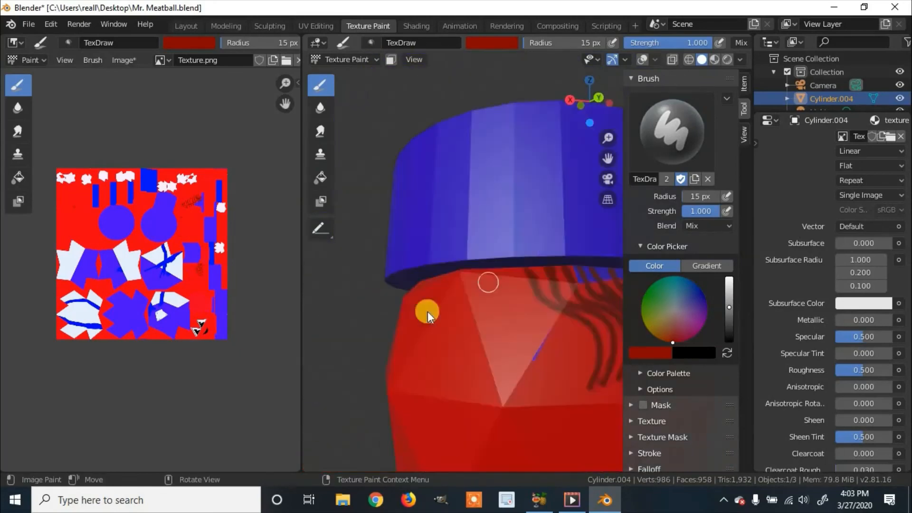
Extend the wavy dark red hair strands around the remaining bare side of the head.
scroll(430, 311, up, 8)
drag(481, 262, 423, 452)
drag(404, 233, 354, 380)
middle_drag(354, 244, 418, 276)
drag(485, 273, 415, 418)
middle_drag(375, 326, 509, 314)
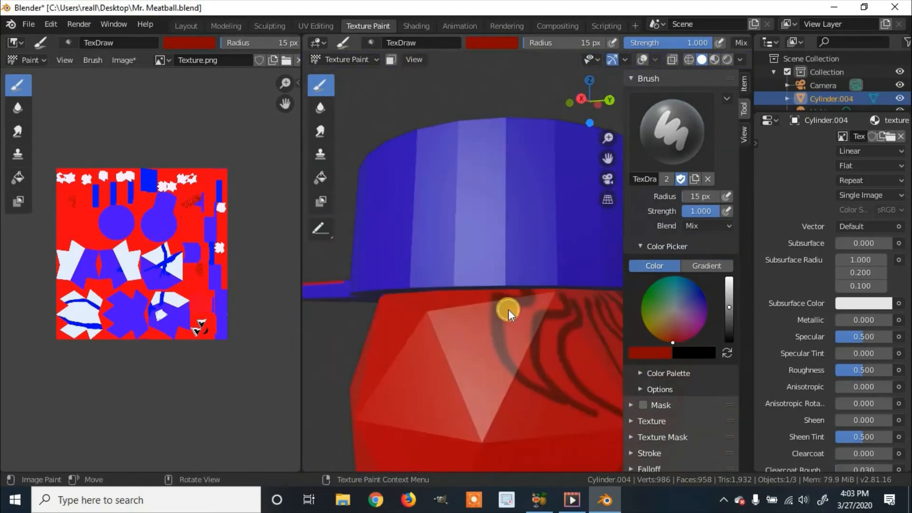
drag(509, 309, 463, 409)
scroll(494, 333, down, 8)
mouse_move(494, 333)
middle_down()
mouse_move(572, 362)
mouse_move(468, 366)
middle_up()
Widen the 3D viewport and turn the viewport overlays back on with the whole character in view.
scroll(476, 363, down, 3)
drag(301, 347, 192, 347)
shift+middle_drag(576, 383, 561, 274)
click(642, 60)
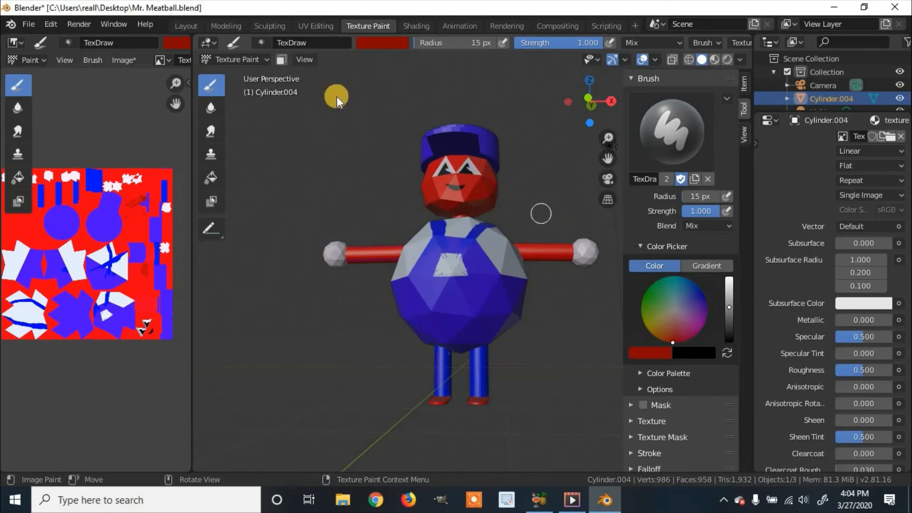
Save the Mr. Meatball.blend file.
click(28, 27)
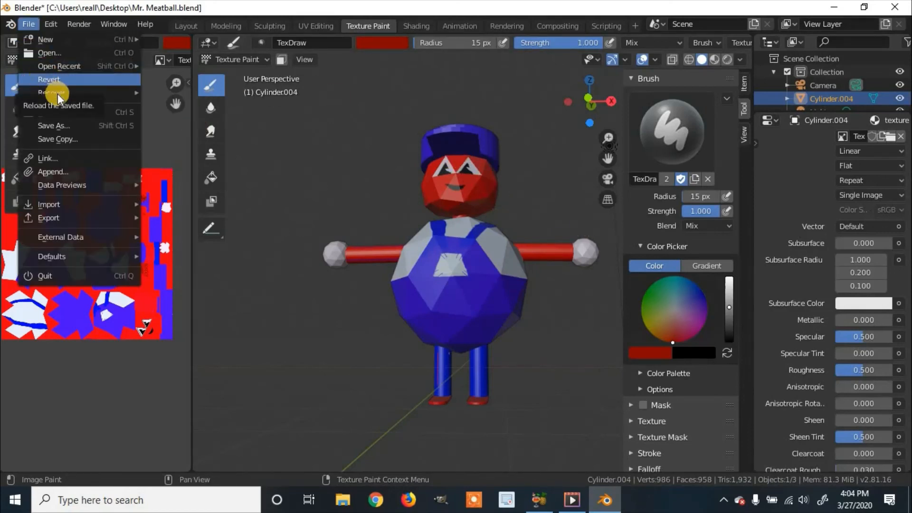
click(61, 113)
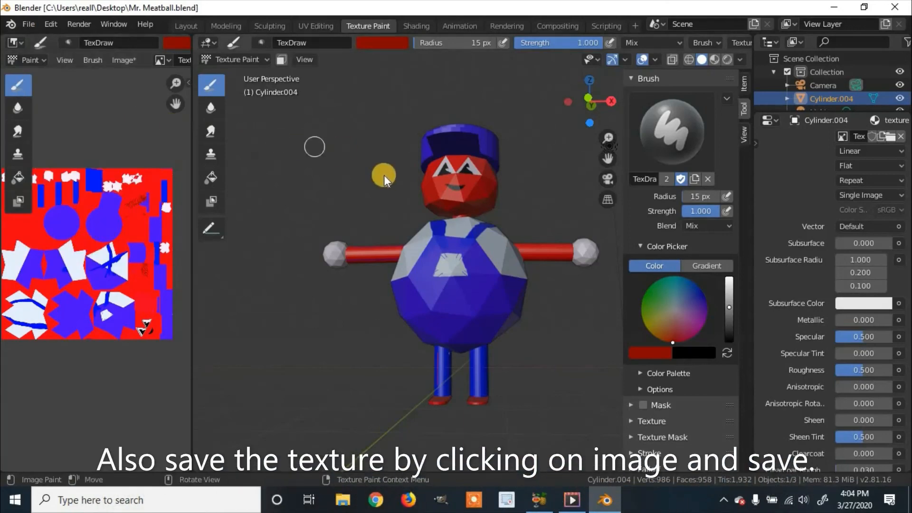
middle_drag(382, 185, 509, 176)
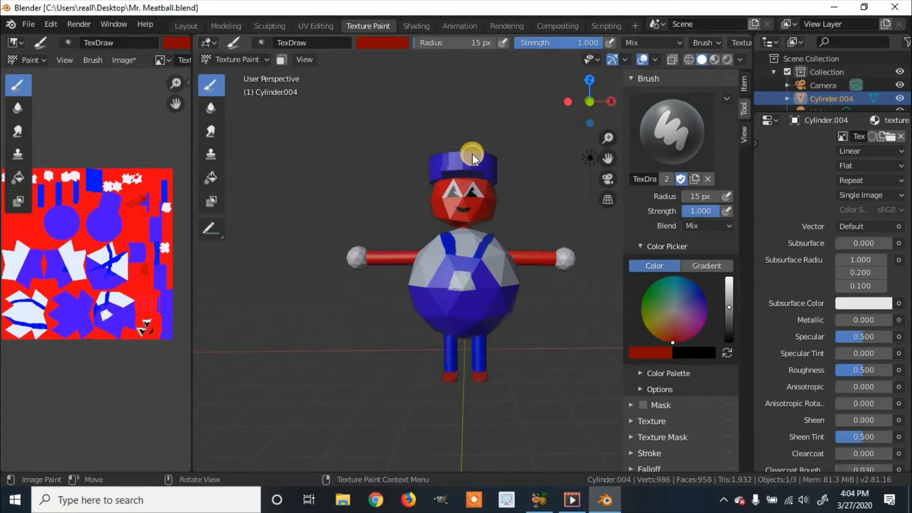
middle_drag(469, 182, 435, 181)
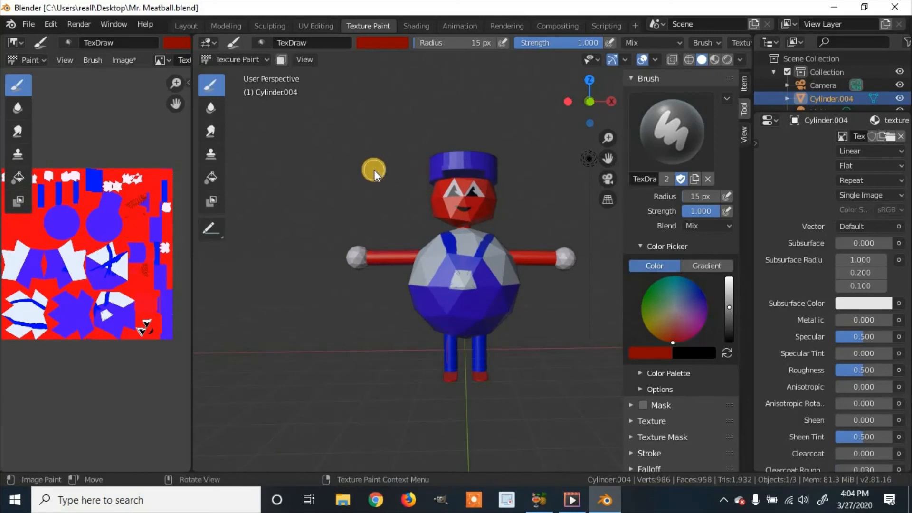